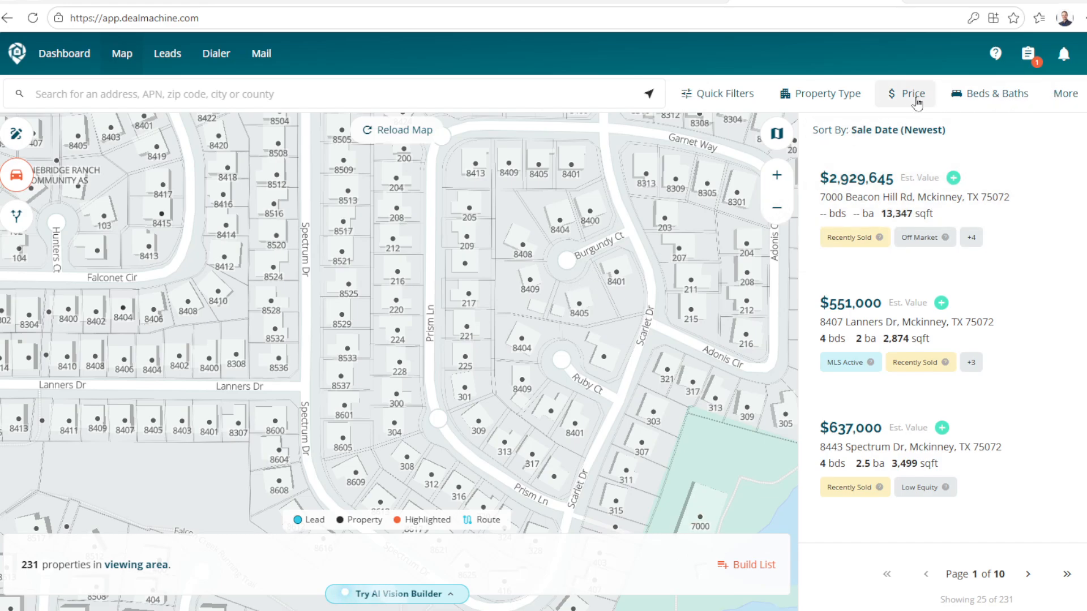
Step: Examine the available quick filters, from the MLS status options through owner types to Off Market
click(734, 100)
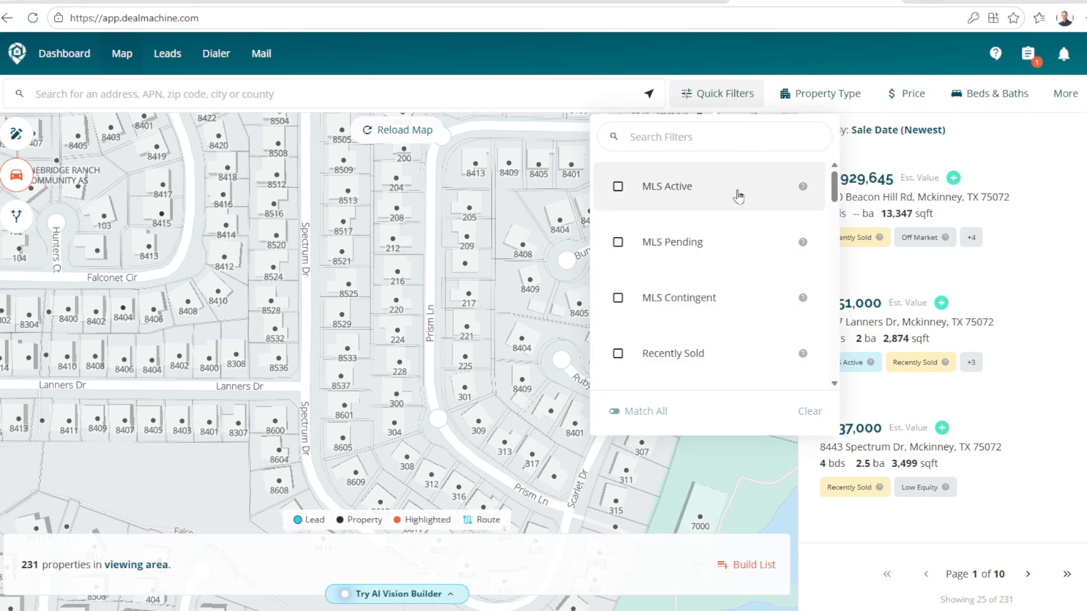
scroll(735, 249, down, 4)
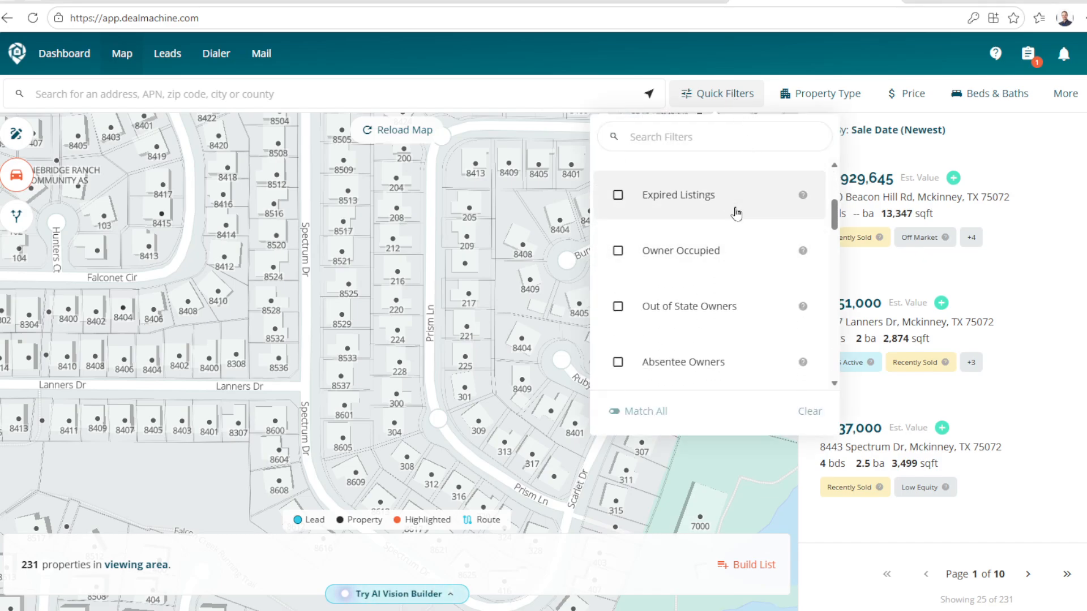
scroll(730, 204, up, 1)
scroll(728, 221, down, 1)
scroll(719, 247, down, 1)
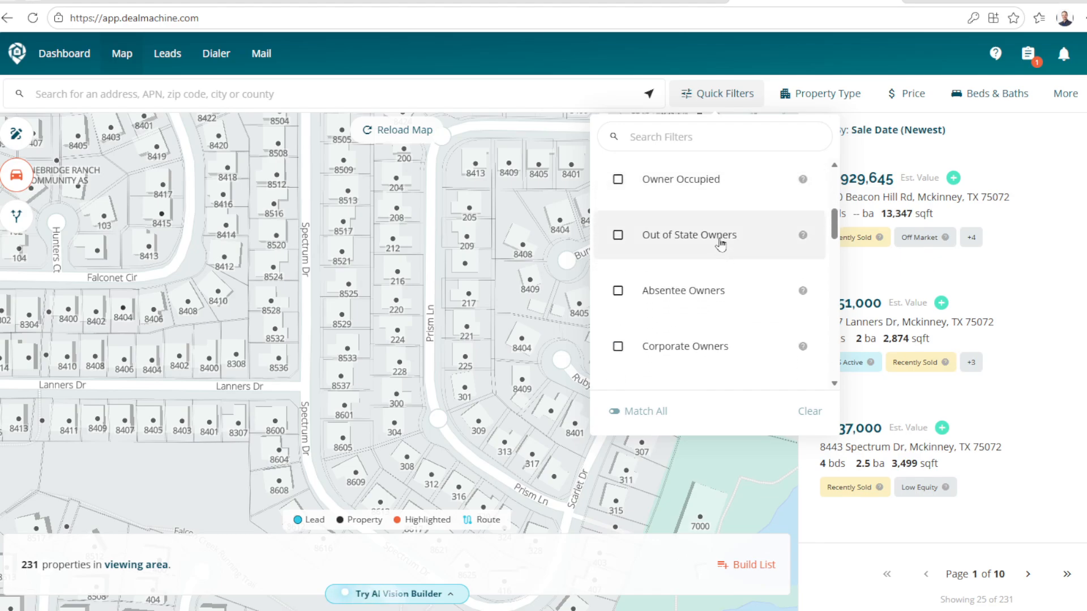
scroll(720, 243, down, 1)
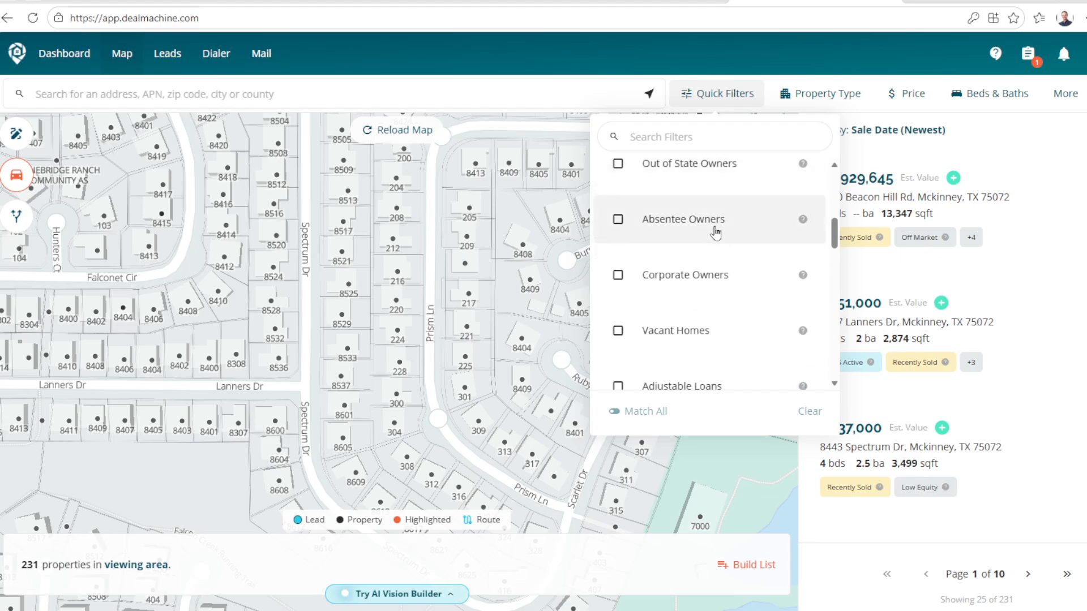
scroll(717, 289, down, 8)
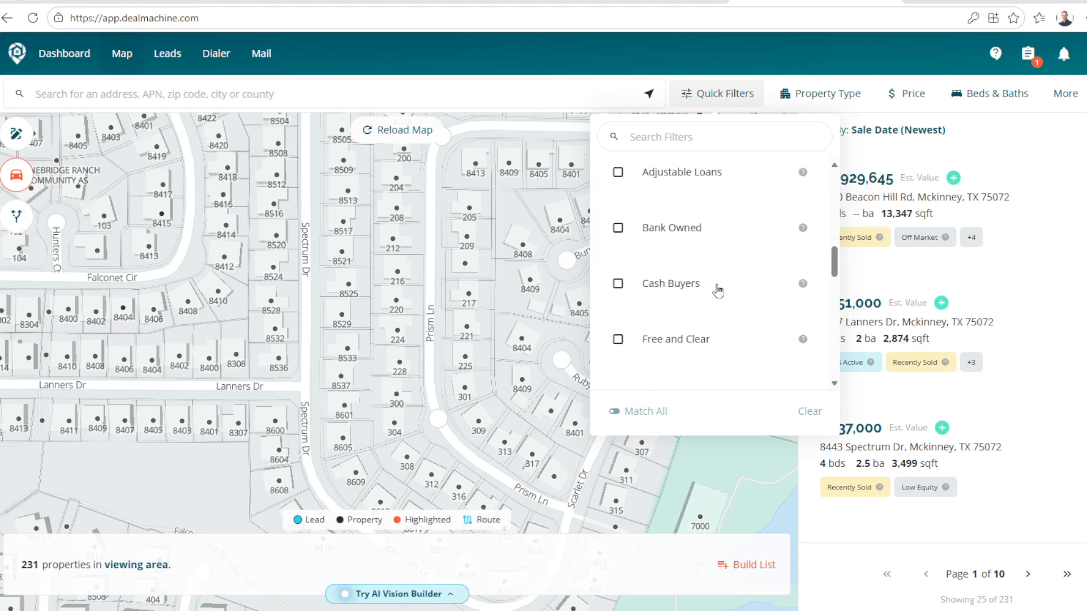
scroll(716, 278, down, 8)
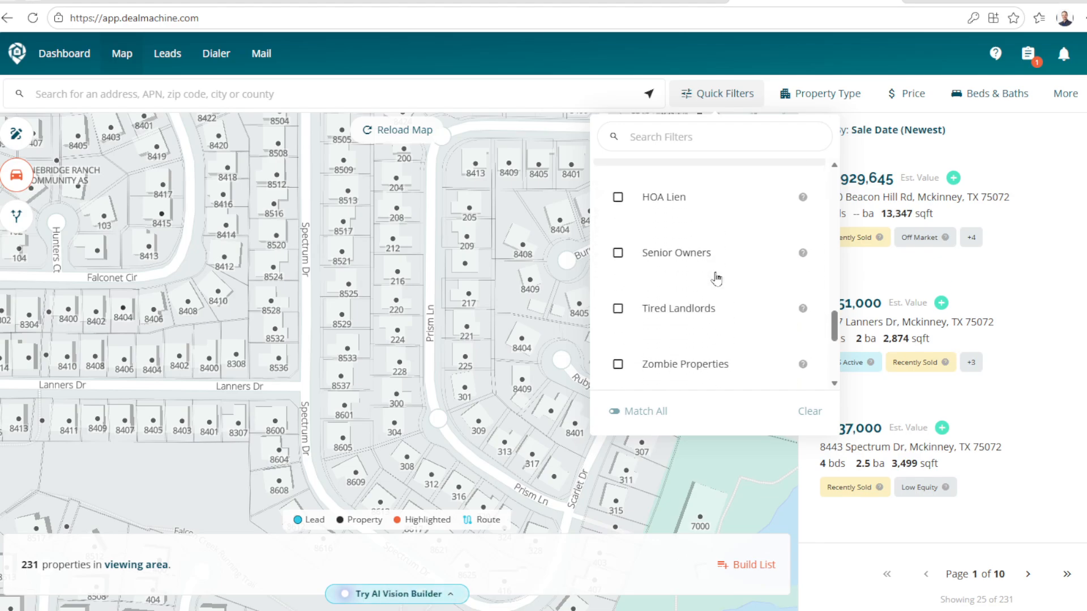
scroll(715, 277, down, 2)
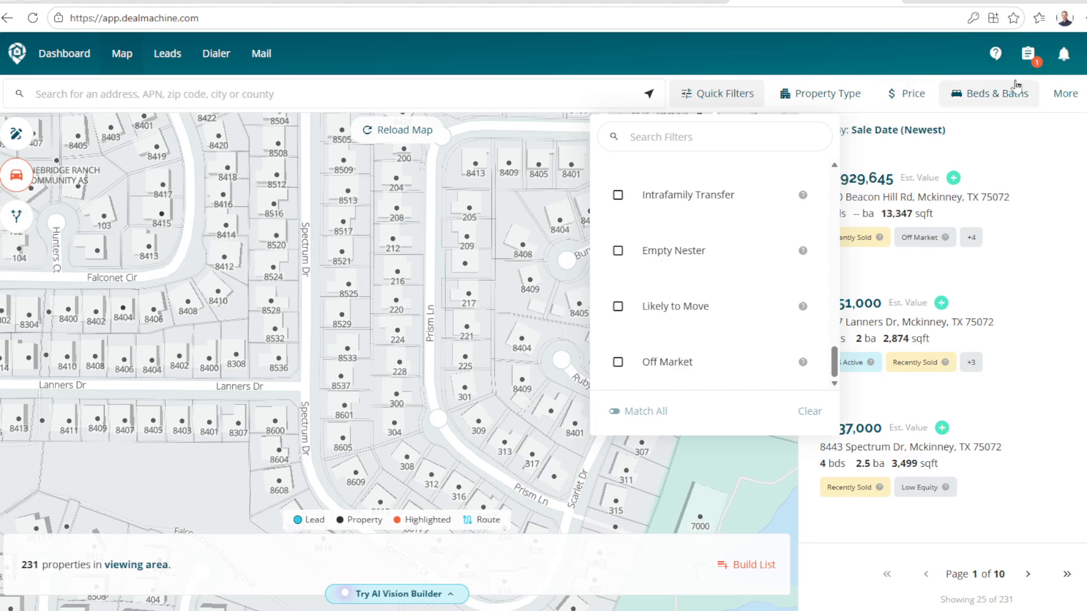
Step: Examine the additional filter categories, from Equity & Value through HOA Information
click(1067, 101)
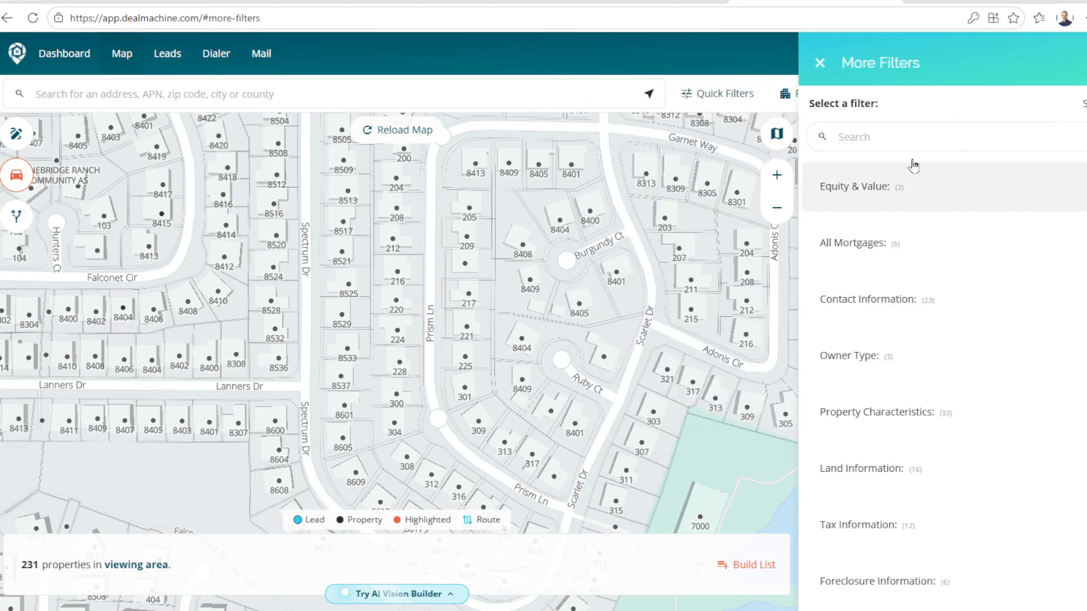
scroll(885, 240, down, 9)
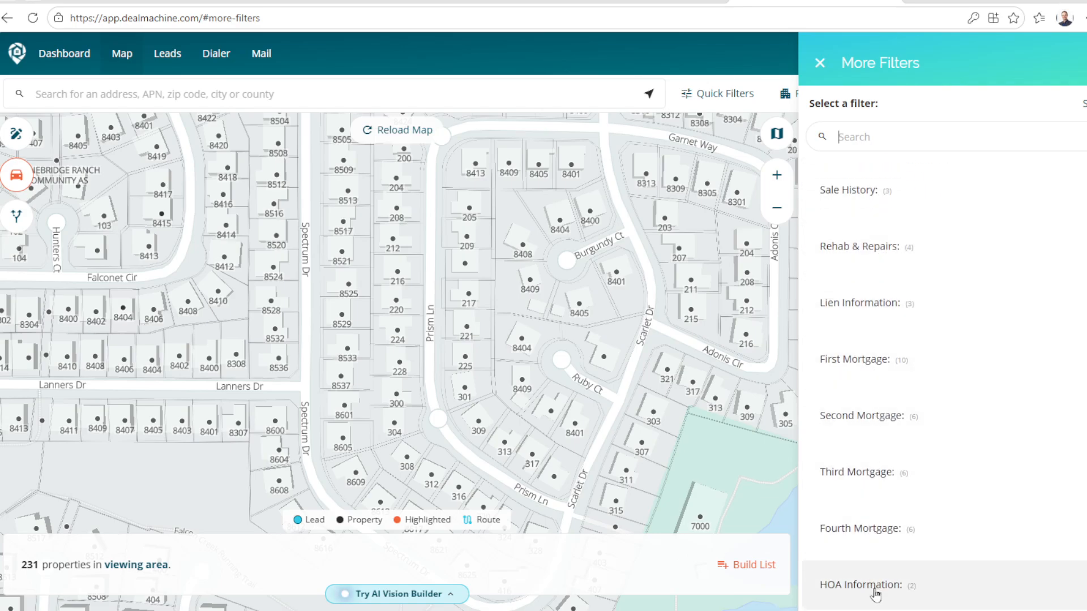
scroll(880, 508, up, 6)
scroll(880, 507, up, 3)
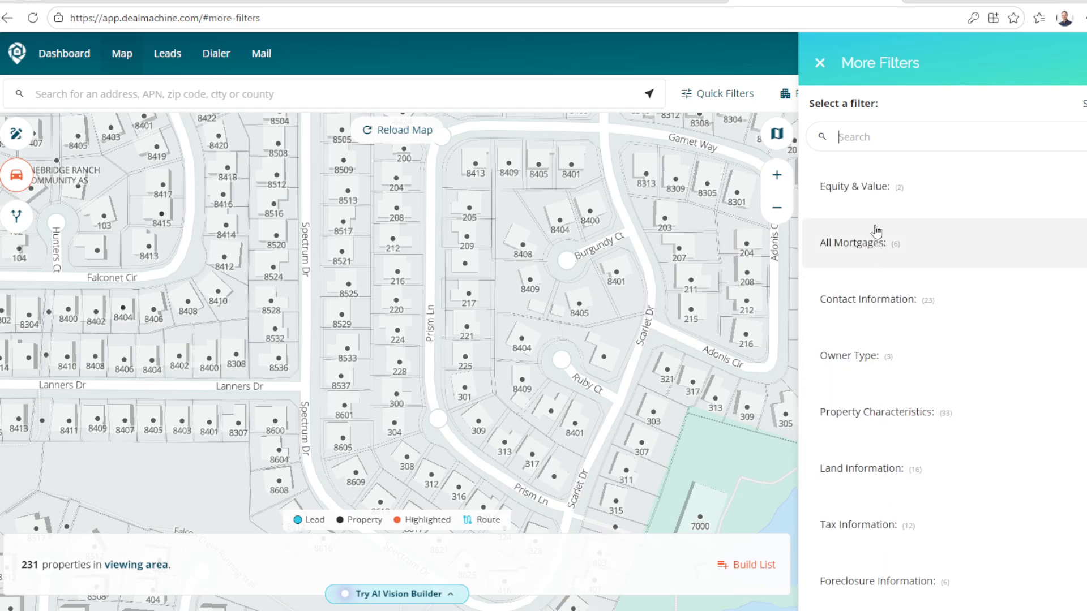
scroll(883, 249, down, 1)
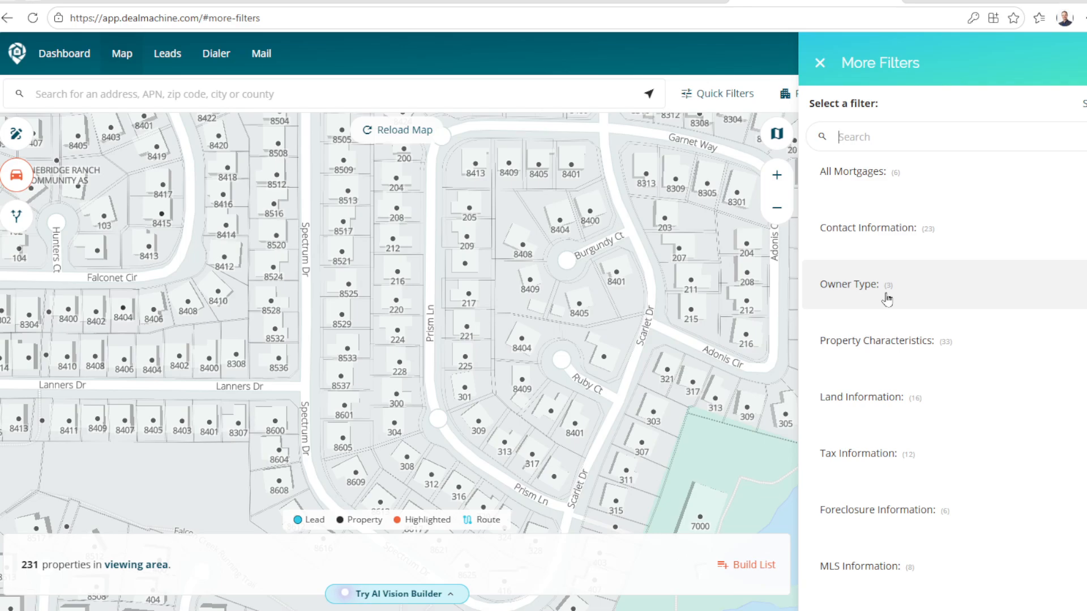
Step: Add an Owner Location filter that is equal to any of Absentee Owner
click(887, 300)
scroll(906, 283, down, 3)
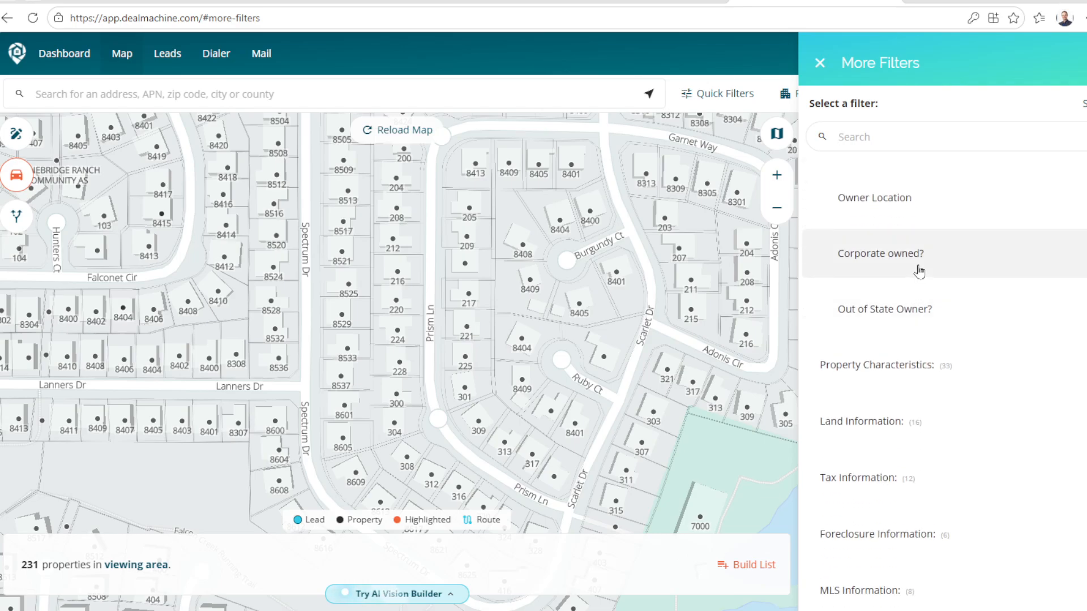
click(919, 272)
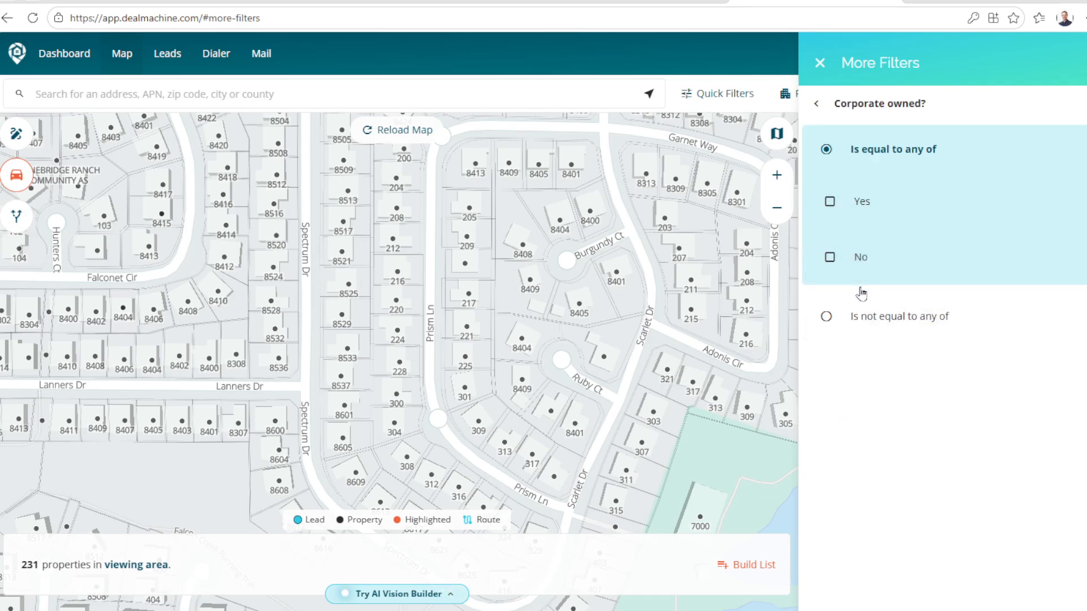
click(816, 104)
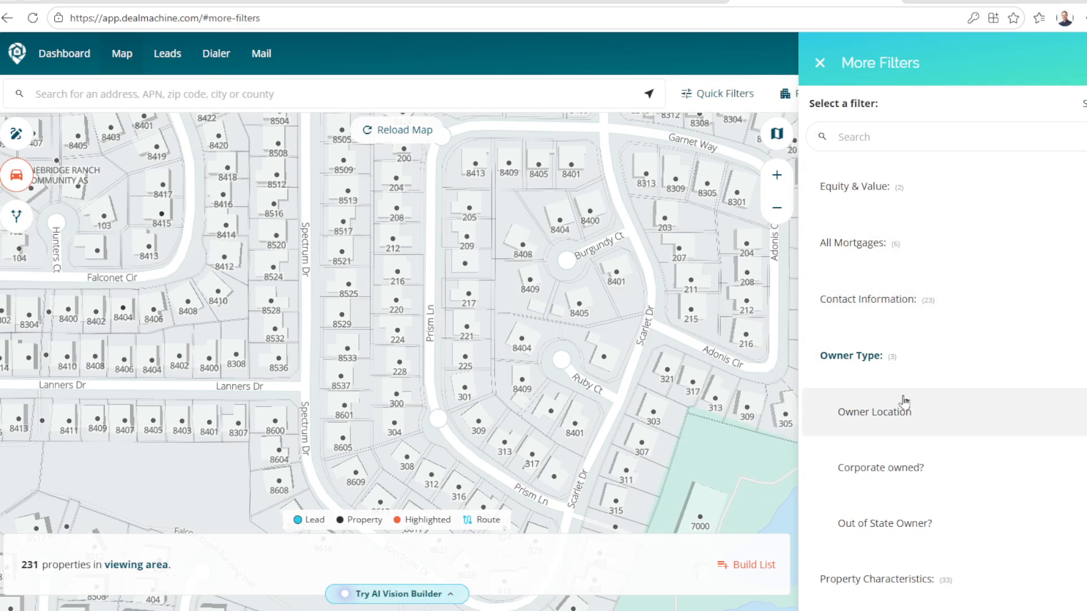
scroll(912, 419, down, 1)
click(909, 347)
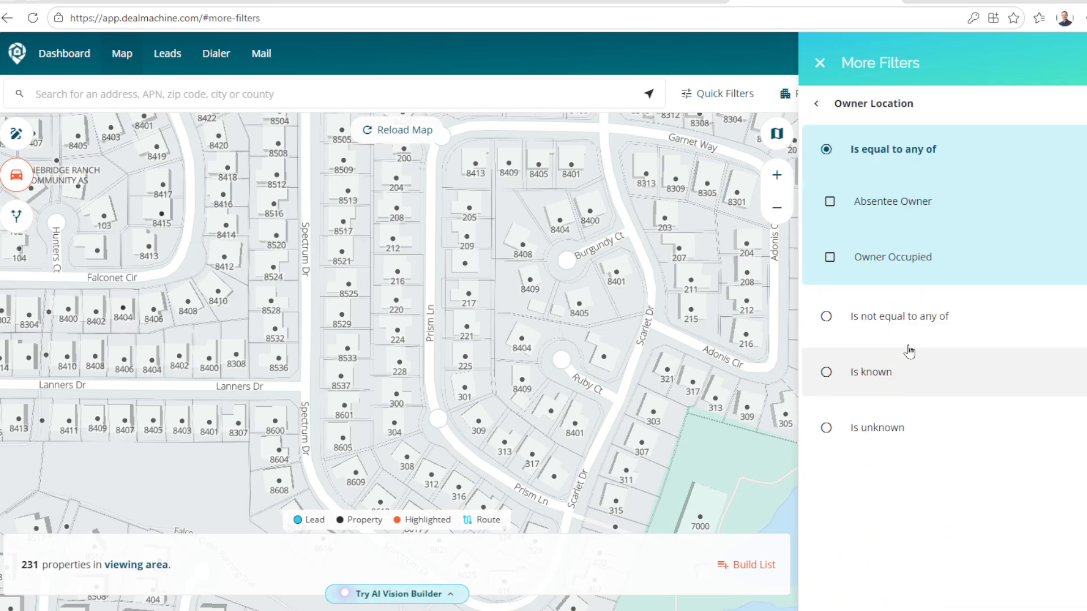
click(851, 205)
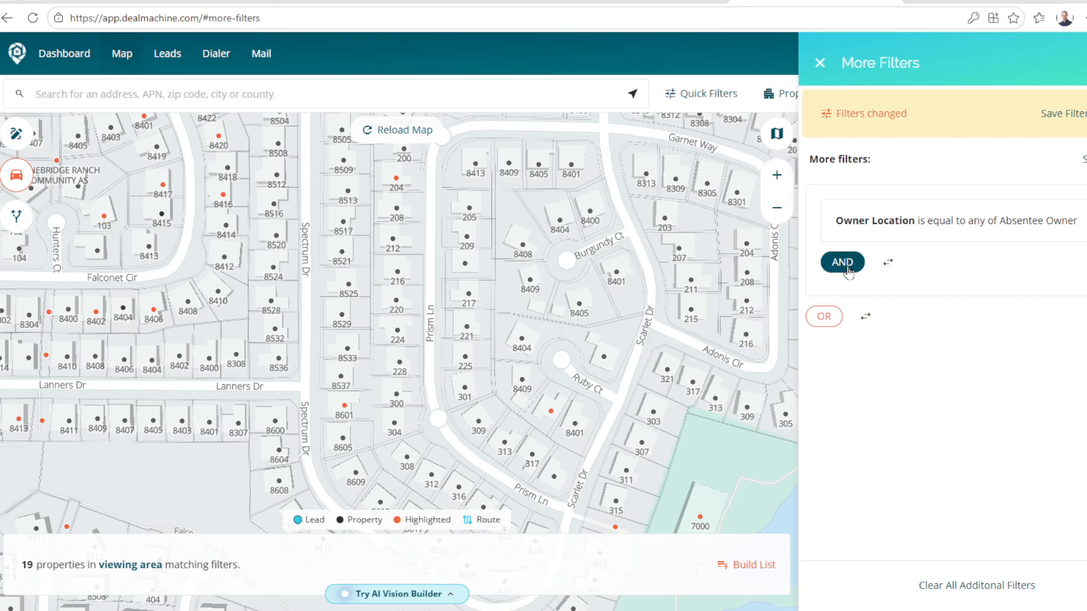
Step: Begin a second AND condition and review the Out of State Owner options and the remaining filter categories
click(843, 263)
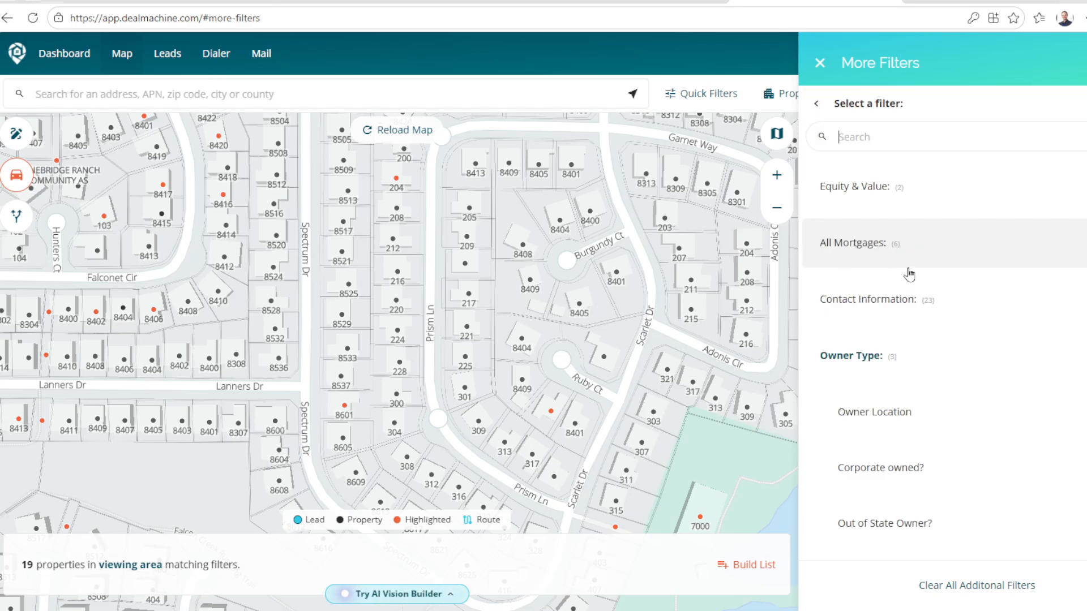
scroll(911, 280, down, 3)
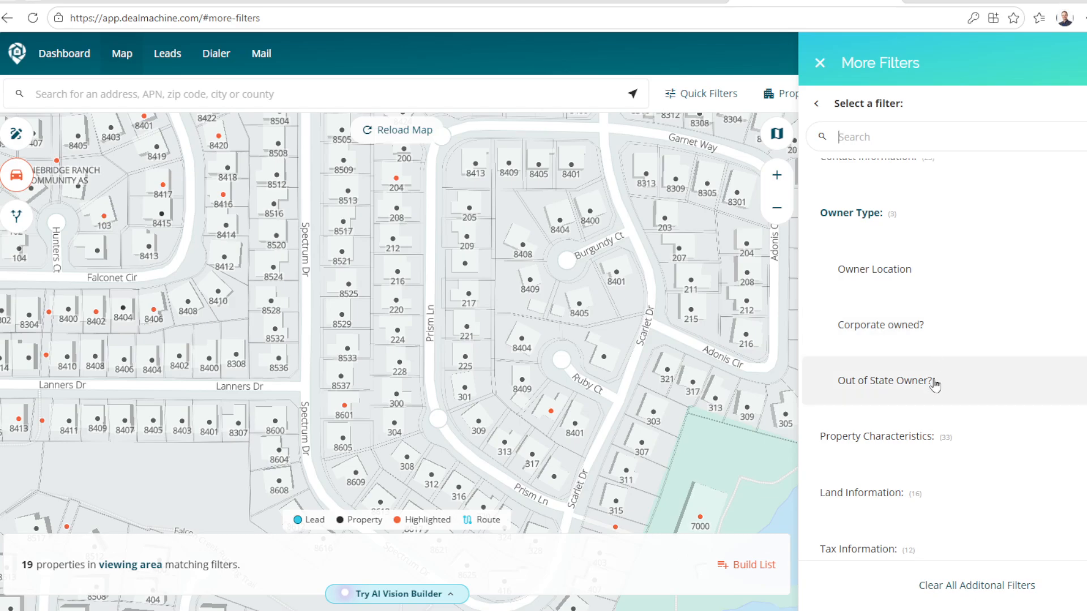
click(935, 385)
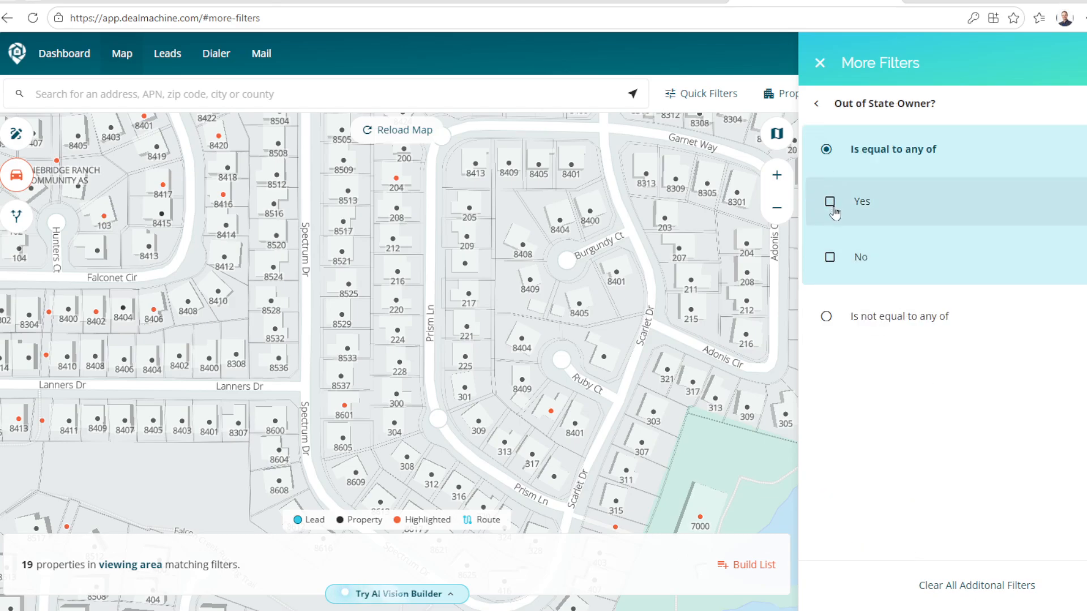
click(816, 103)
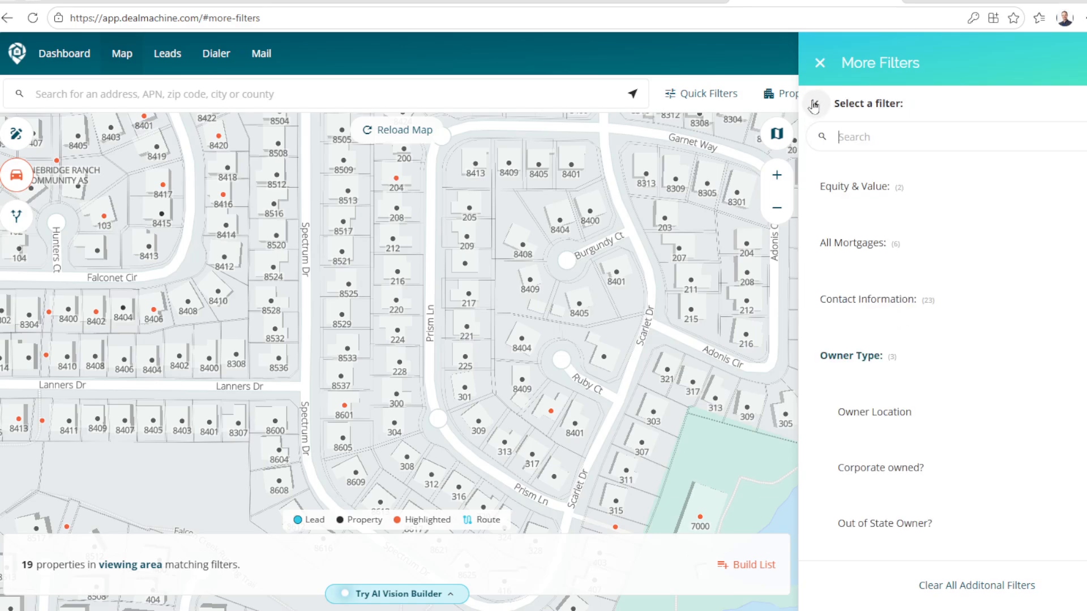
scroll(903, 377, down, 3)
scroll(905, 362, down, 3)
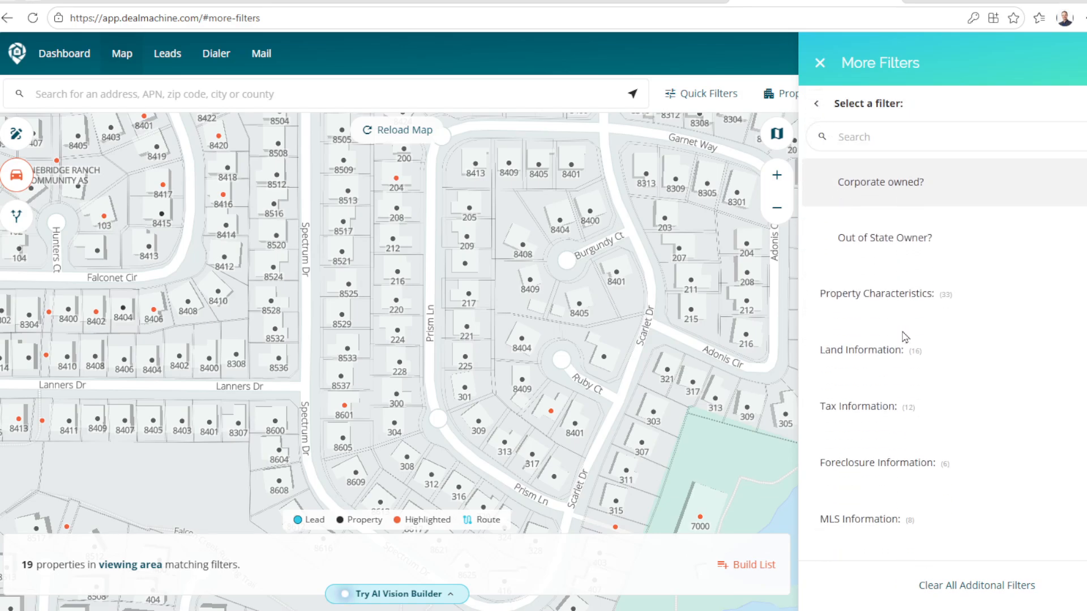
scroll(921, 381, down, 4)
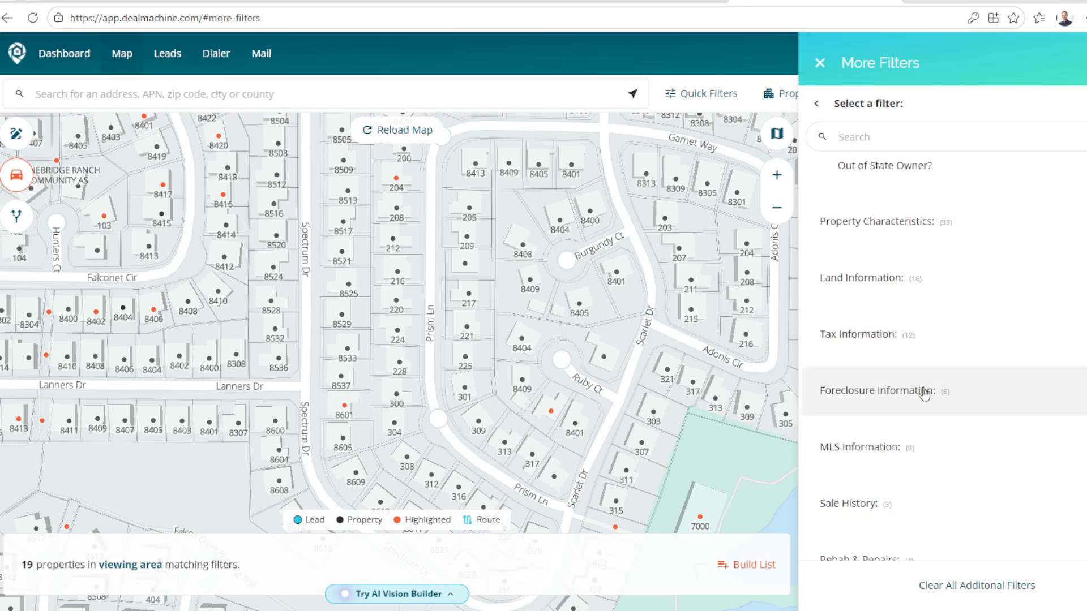
scroll(909, 346, down, 3)
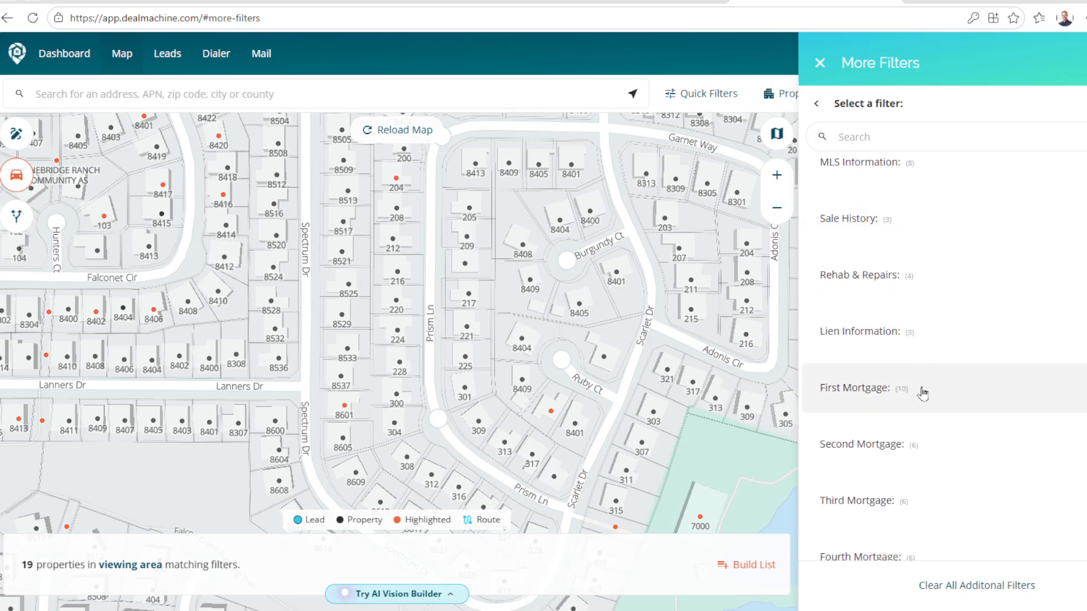
scroll(922, 389, down, 2)
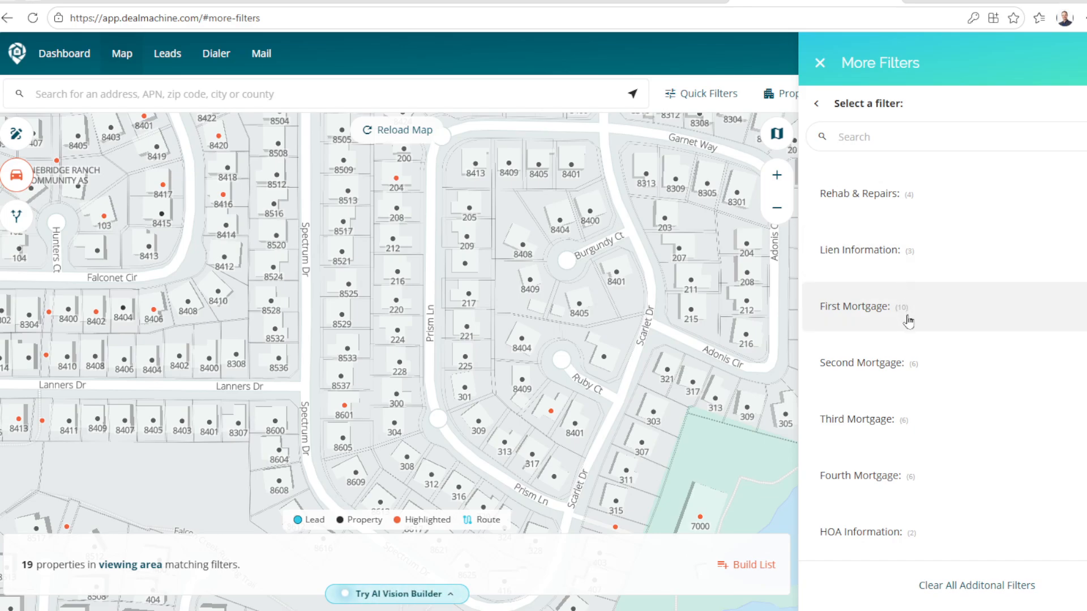
scroll(928, 453, up, 10)
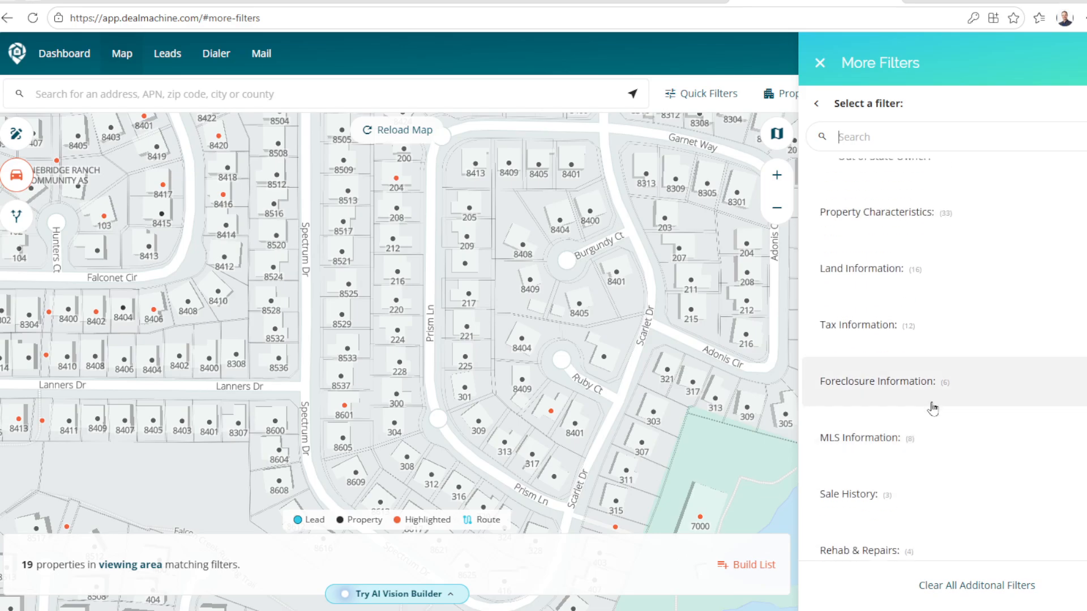
scroll(928, 374, up, 3)
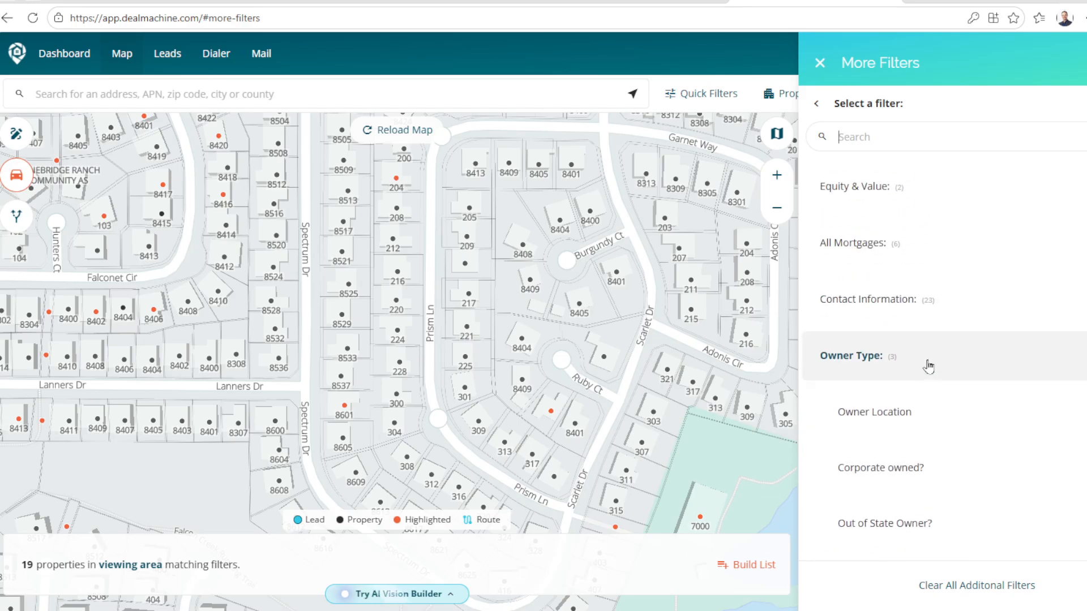
Step: Add an Equity & Value condition requiring the estimated equity amount to be greater than 50000
click(911, 192)
click(920, 259)
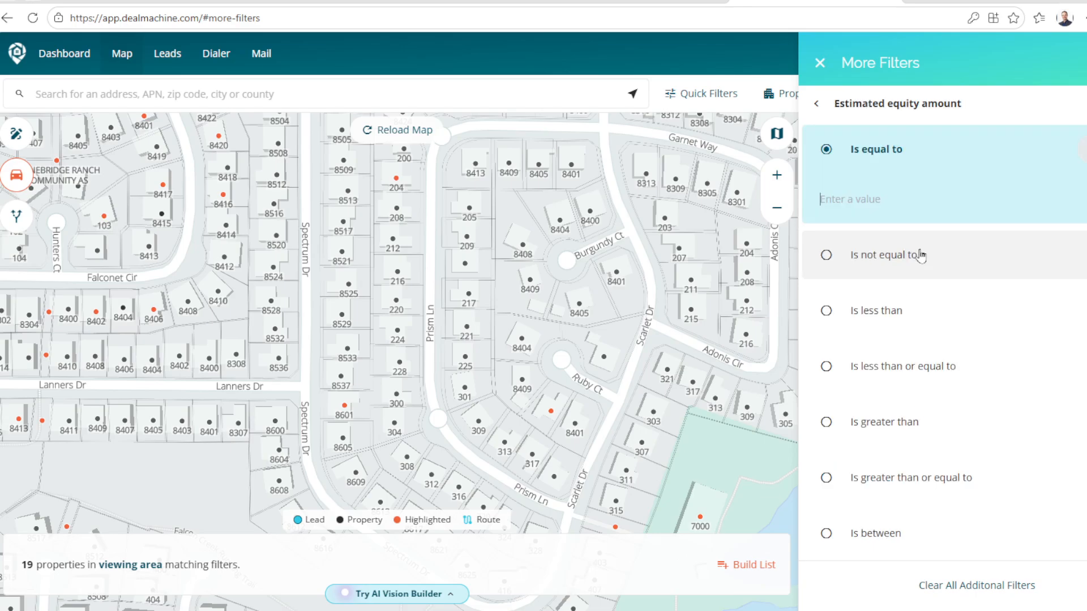
scroll(909, 274, down, 3)
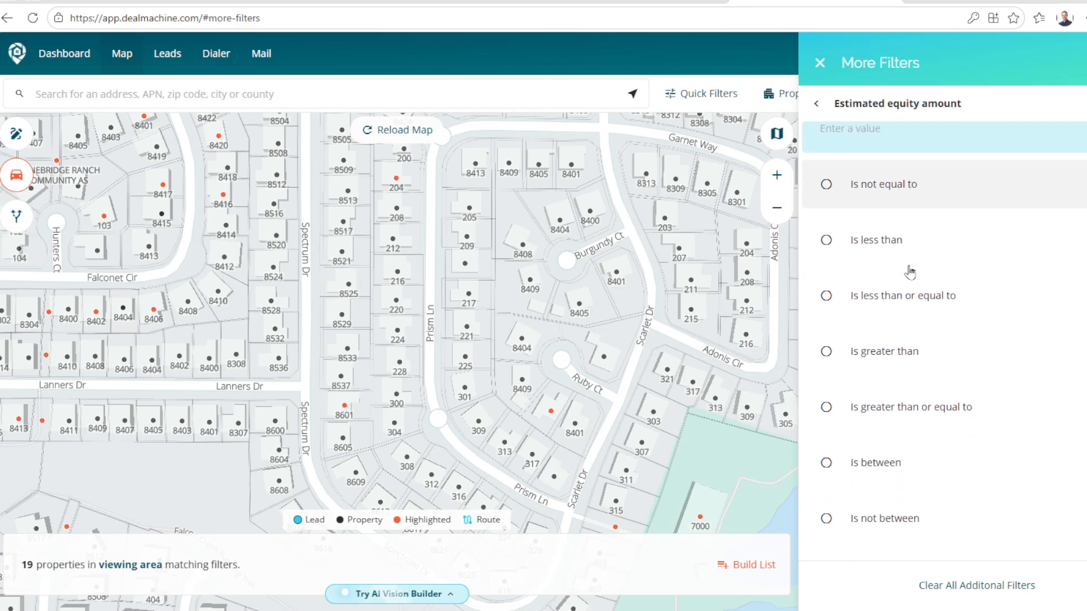
scroll(889, 169, up, 2)
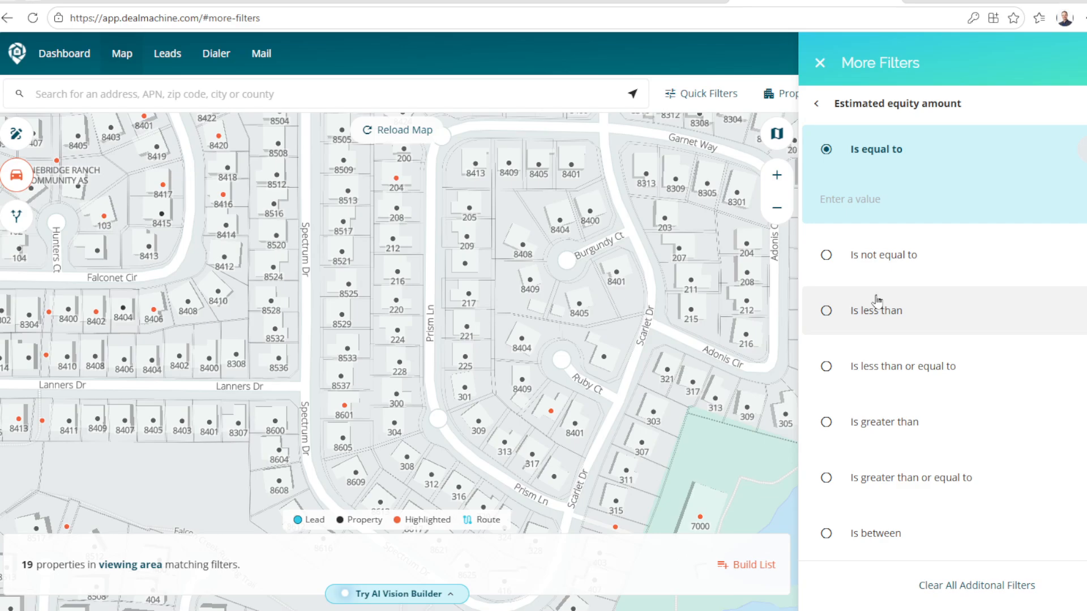
scroll(875, 289, down, 1)
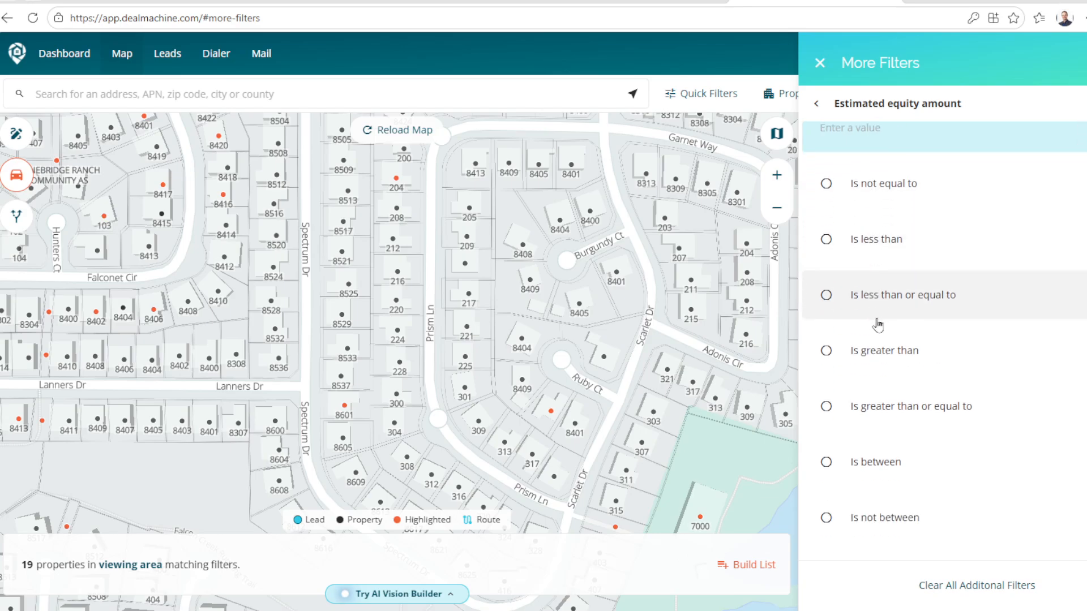
click(872, 350)
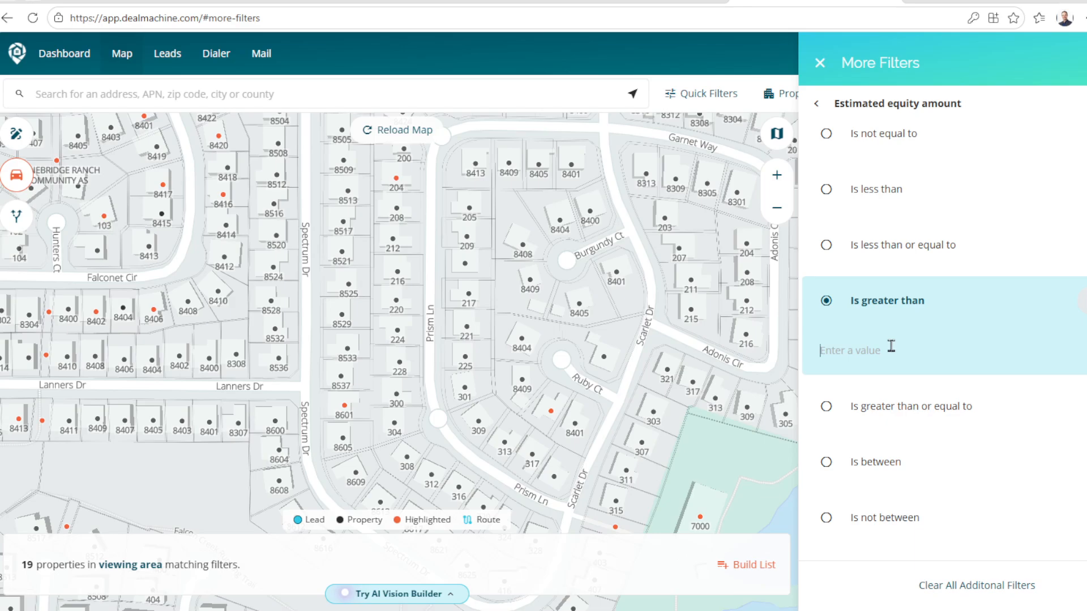
text(50000)
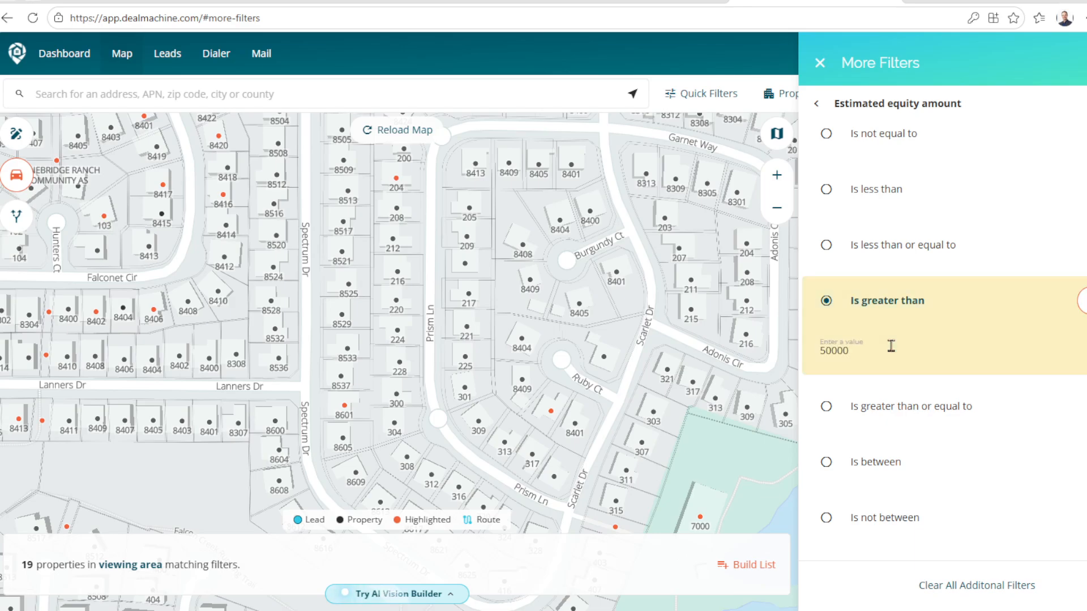
click(1082, 301)
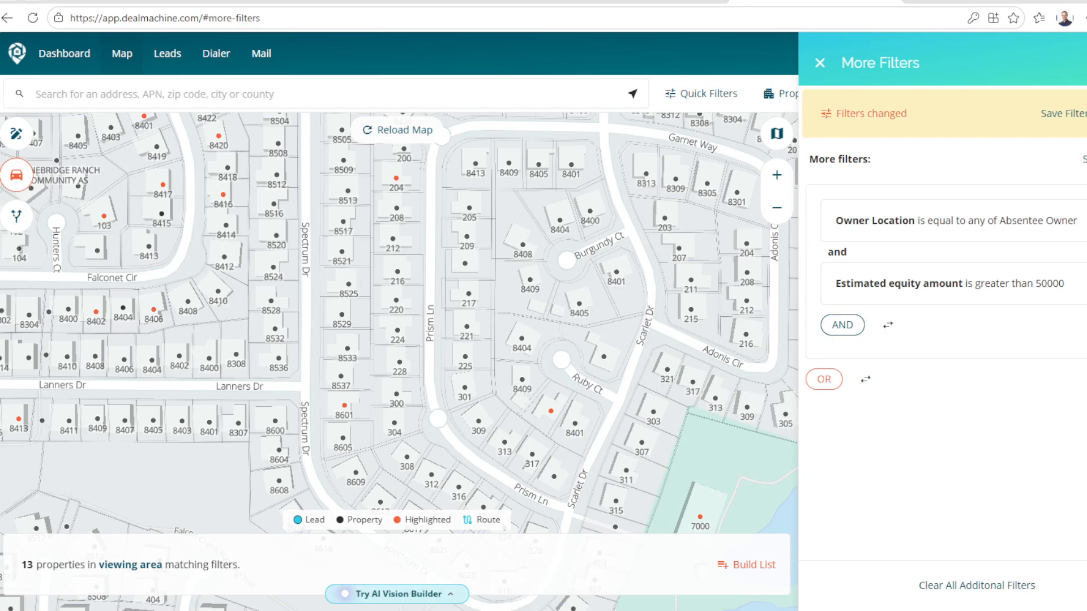
Step: Leave the additional filters and view the highlighted properties across the wider neighborhood on the map
click(1086, 63)
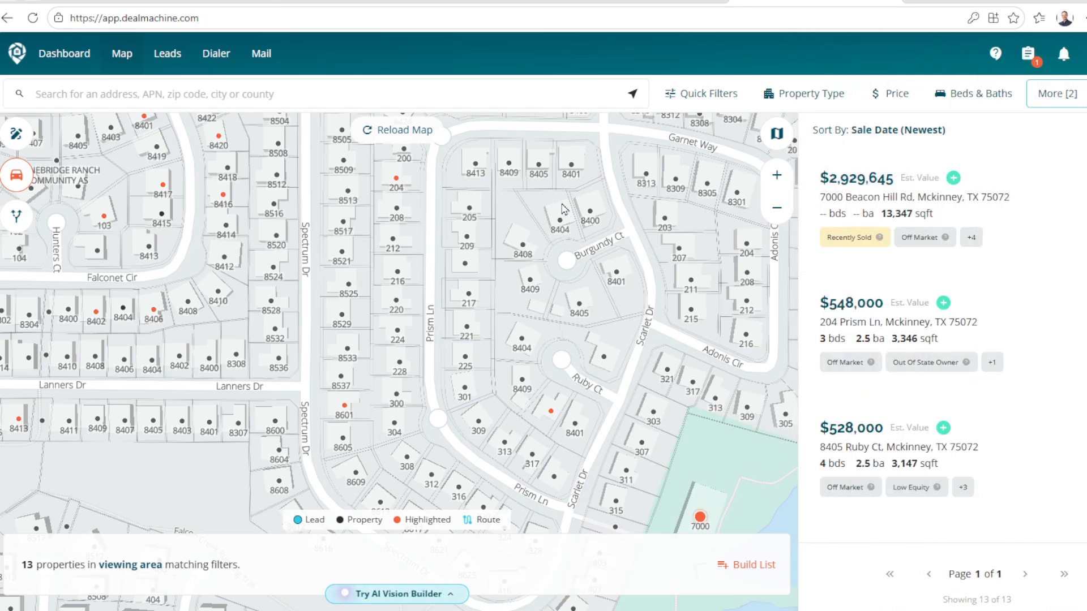
scroll(378, 357, down, 1)
drag(285, 335, 425, 335)
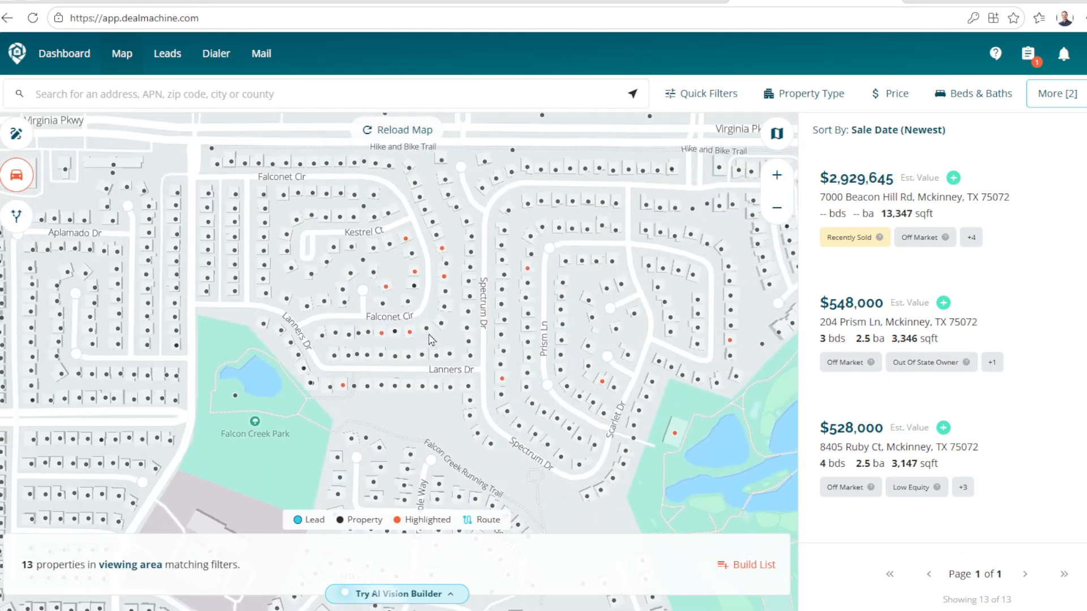
Step: Examine the map westward from the McKinney neighborhood to the Providence Village area for clusters of highlighted properties
scroll(426, 334, down, 5)
mouse_move(426, 277)
mouse_down()
mouse_move(452, 366)
mouse_move(651, 350)
mouse_up()
scroll(444, 357, down, 5)
drag(253, 342, 528, 340)
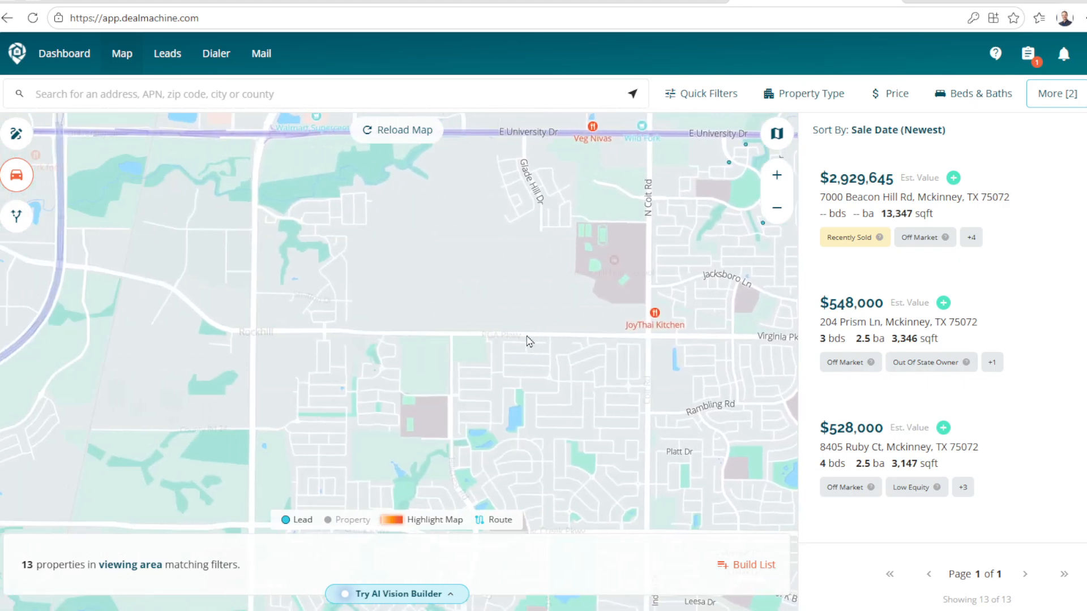
drag(385, 339, 517, 337)
drag(199, 295, 502, 327)
scroll(502, 328, down, 3)
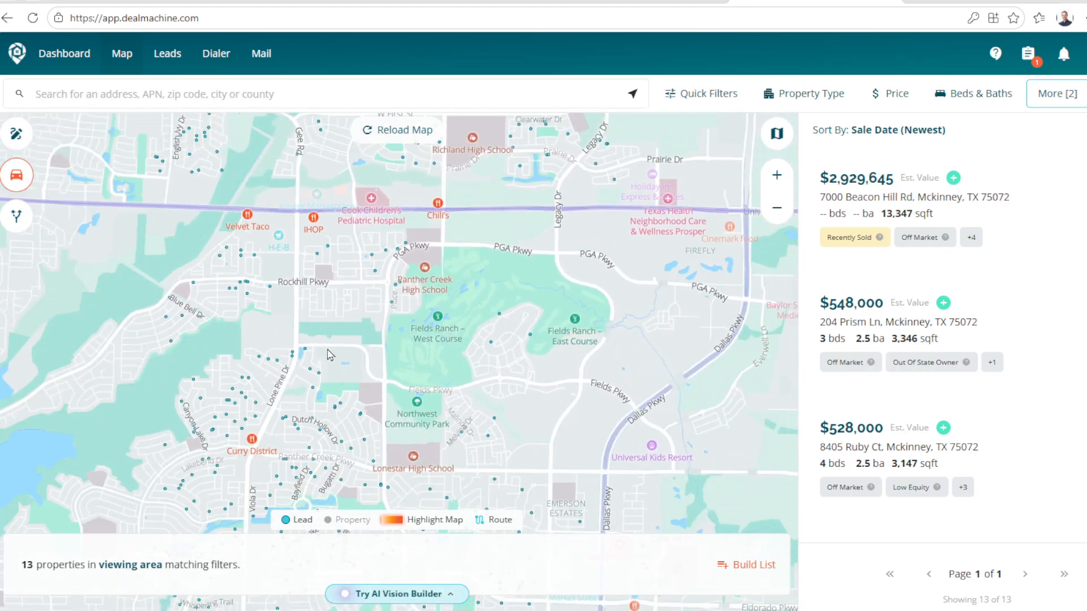
mouse_move(356, 355)
mouse_down()
mouse_move(651, 350)
mouse_move(520, 344)
mouse_up()
mouse_move(484, 304)
mouse_down()
mouse_move(498, 343)
mouse_move(457, 336)
mouse_up()
scroll(455, 336, down, 1)
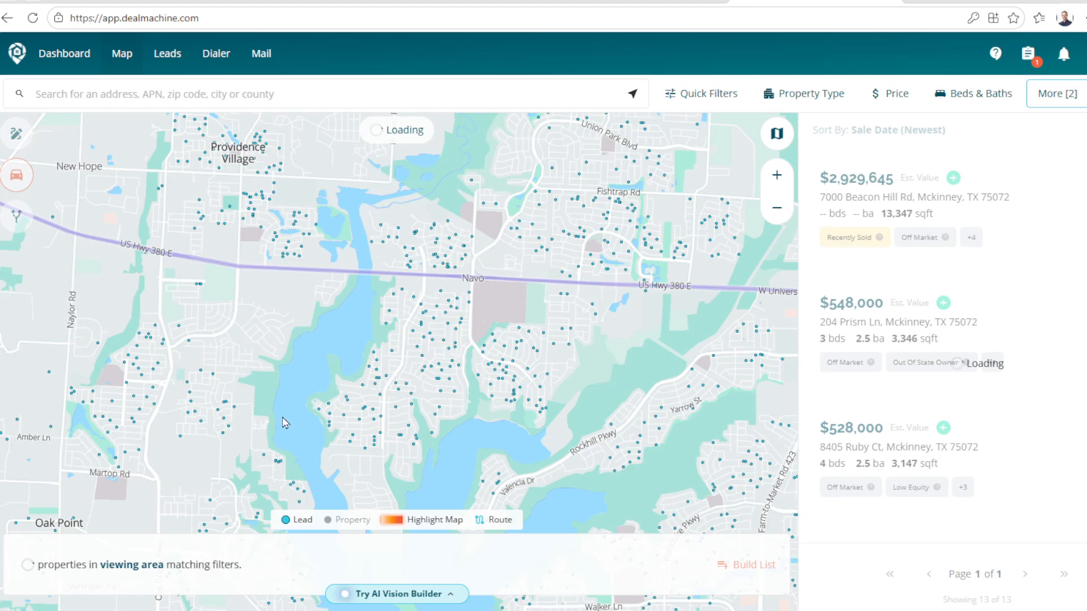
drag(304, 282, 293, 332)
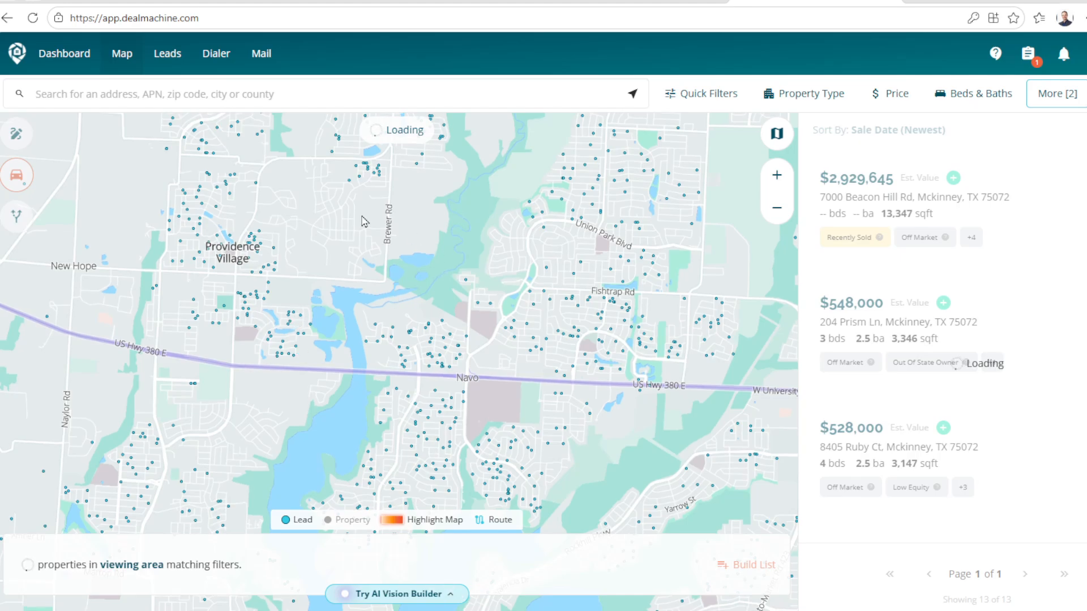
drag(362, 217, 381, 307)
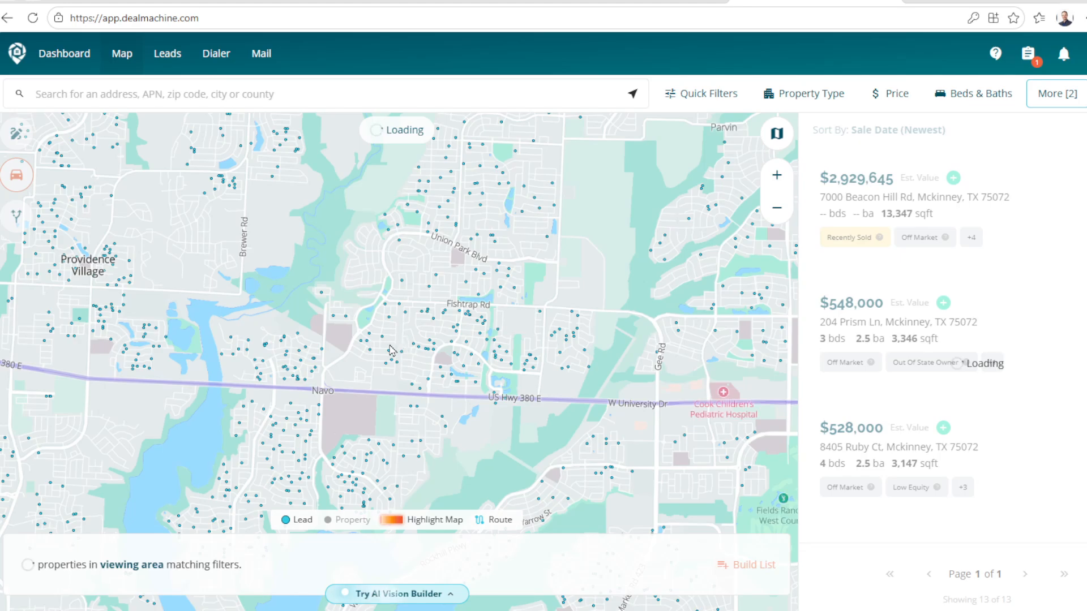
drag(152, 298, 413, 308)
scroll(354, 315, up, 2)
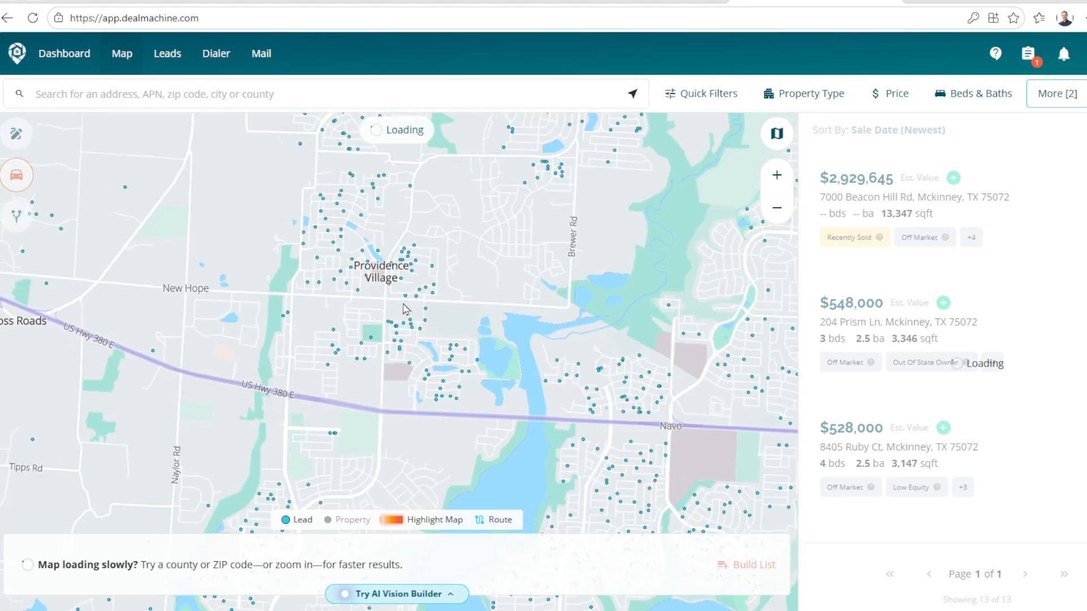
click(777, 134)
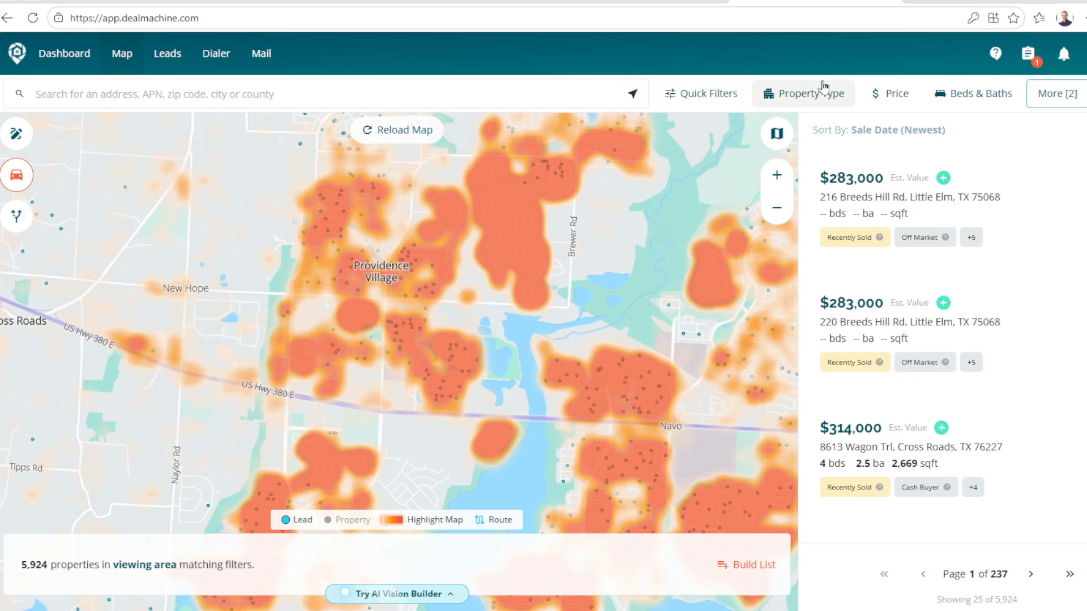
Step: Draw a four-sided search area around Providence Village, just north of US Hwy 380 E
click(15, 136)
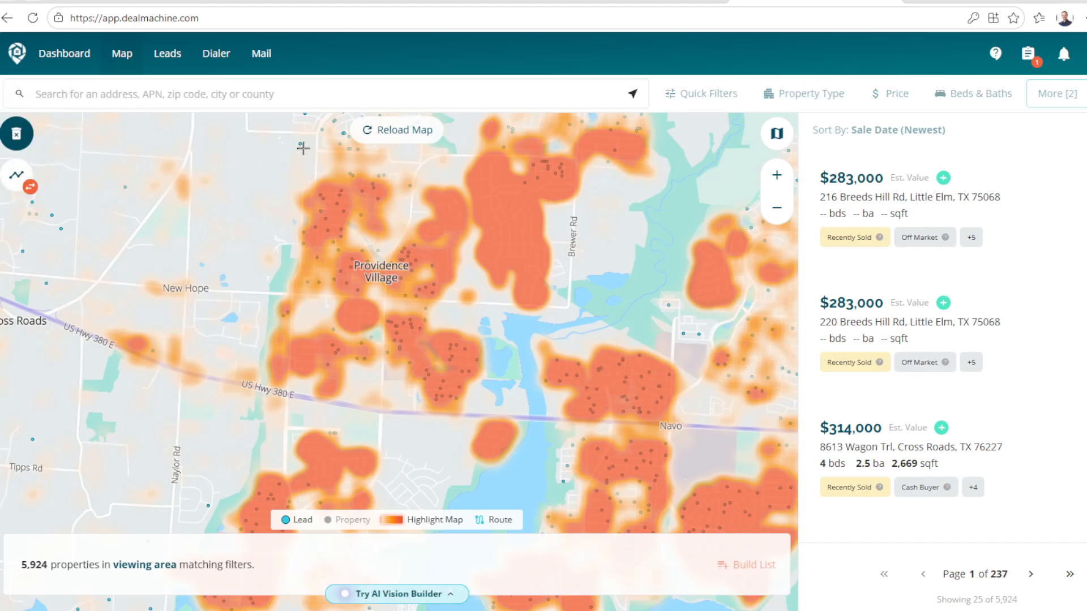
click(266, 386)
click(531, 411)
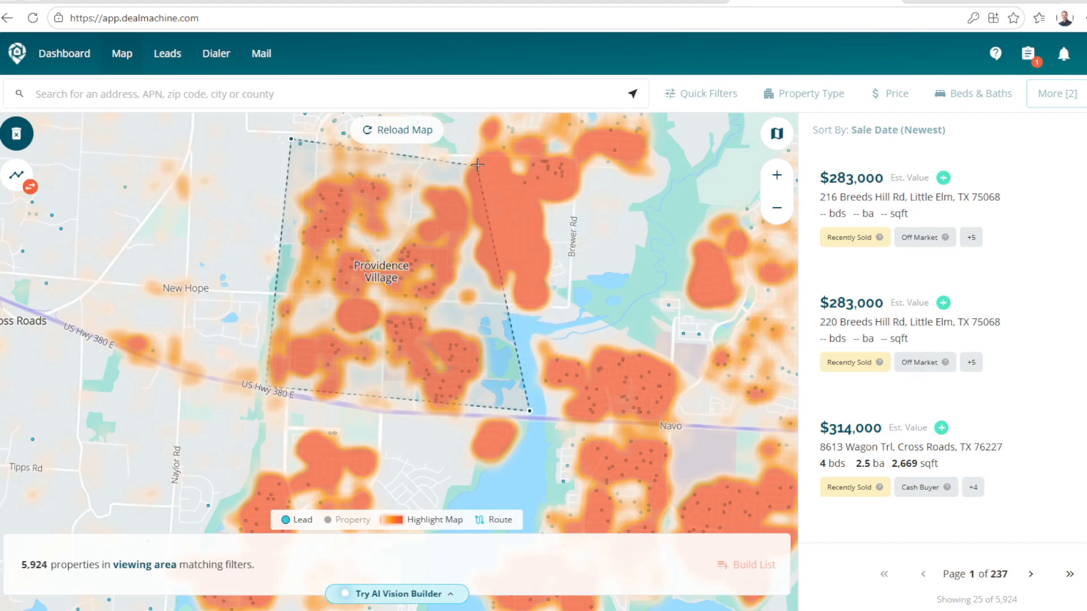
click(289, 139)
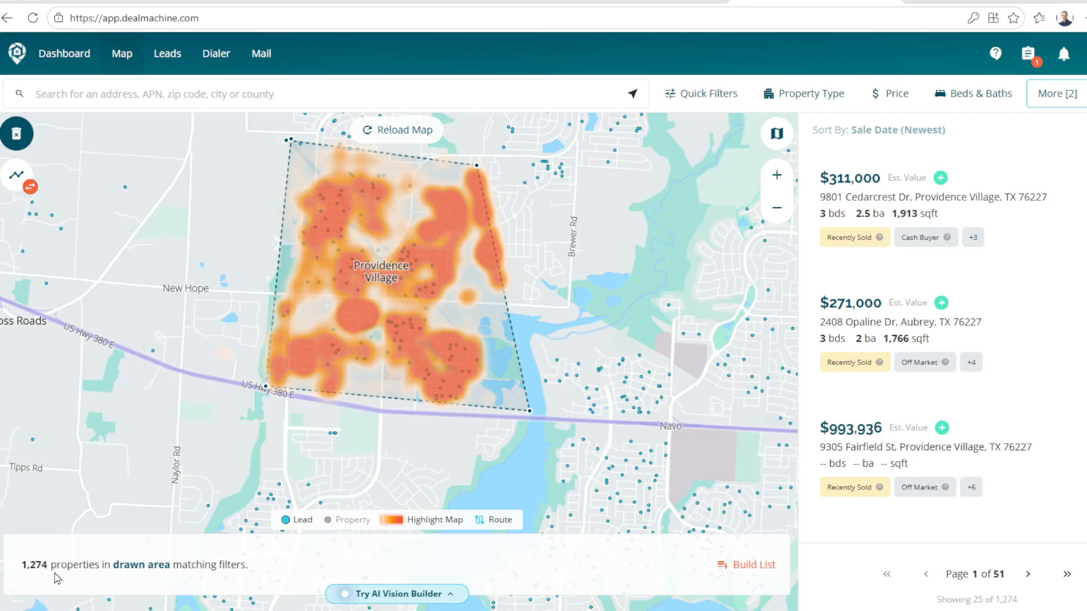
Step: Begin another AND condition in the additional filters and review the Equity & Value and All Mortgages options
click(1064, 95)
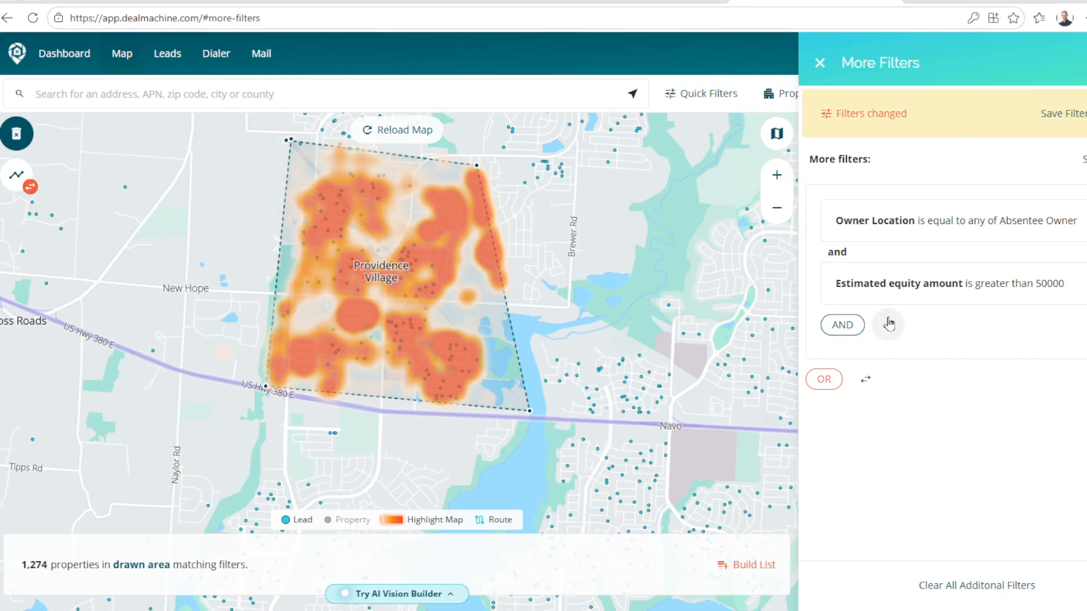
click(842, 325)
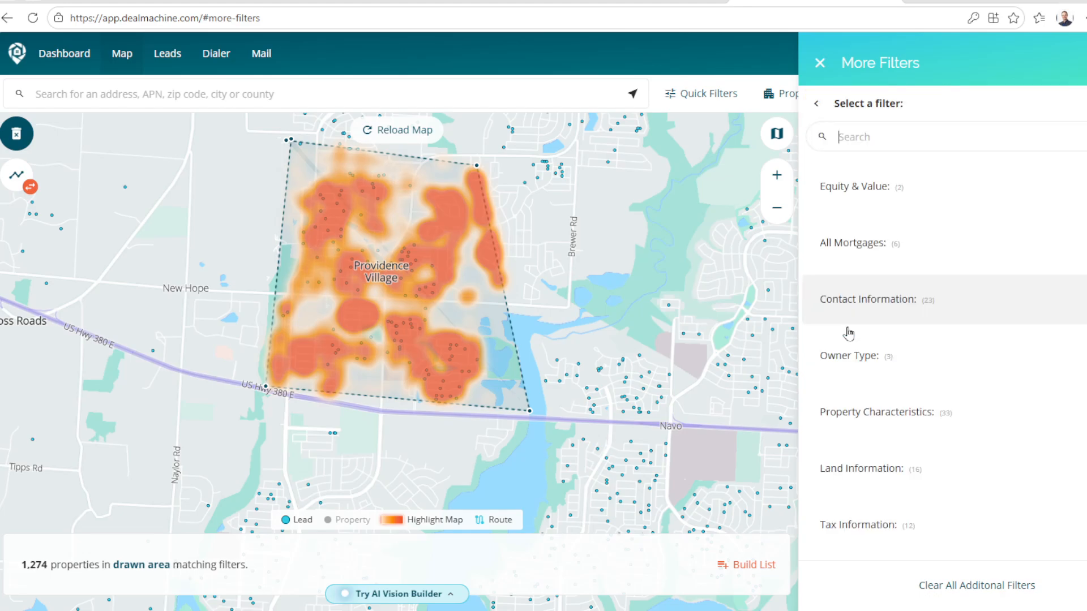
click(1007, 210)
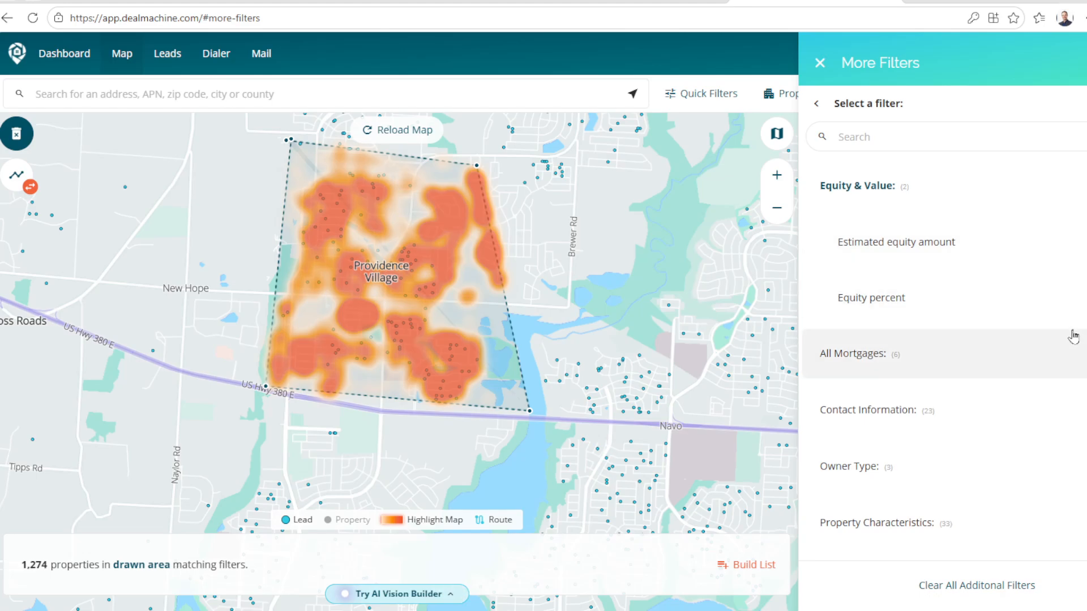
scroll(1020, 255, down, 2)
click(1013, 238)
scroll(1007, 297, down, 5)
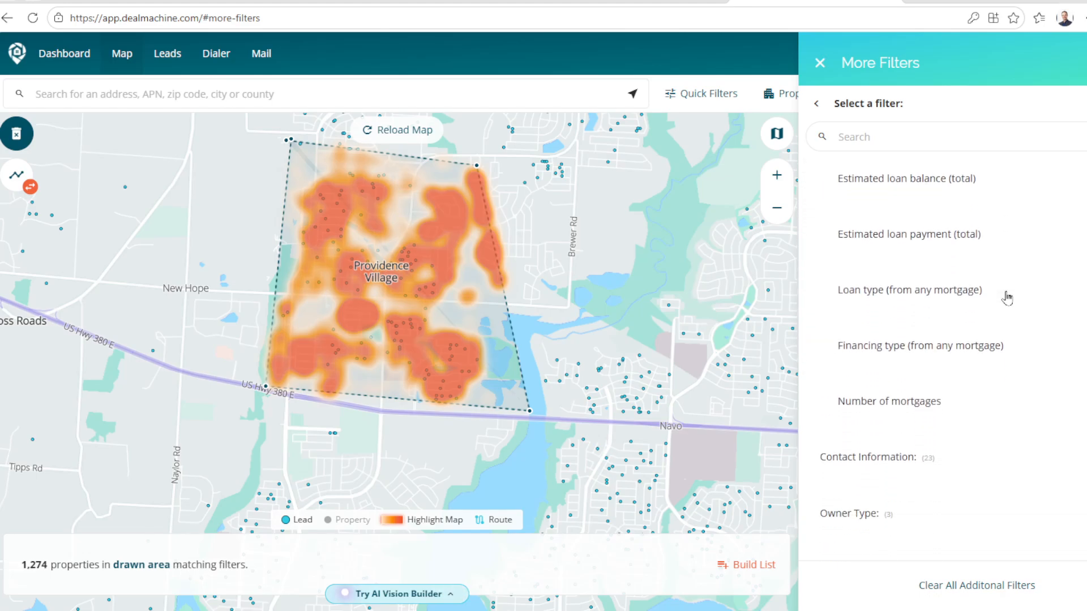
Step: Check the Out of State Owner options under Owner Type and return to the filter list
scroll(1005, 302, down, 2)
click(953, 187)
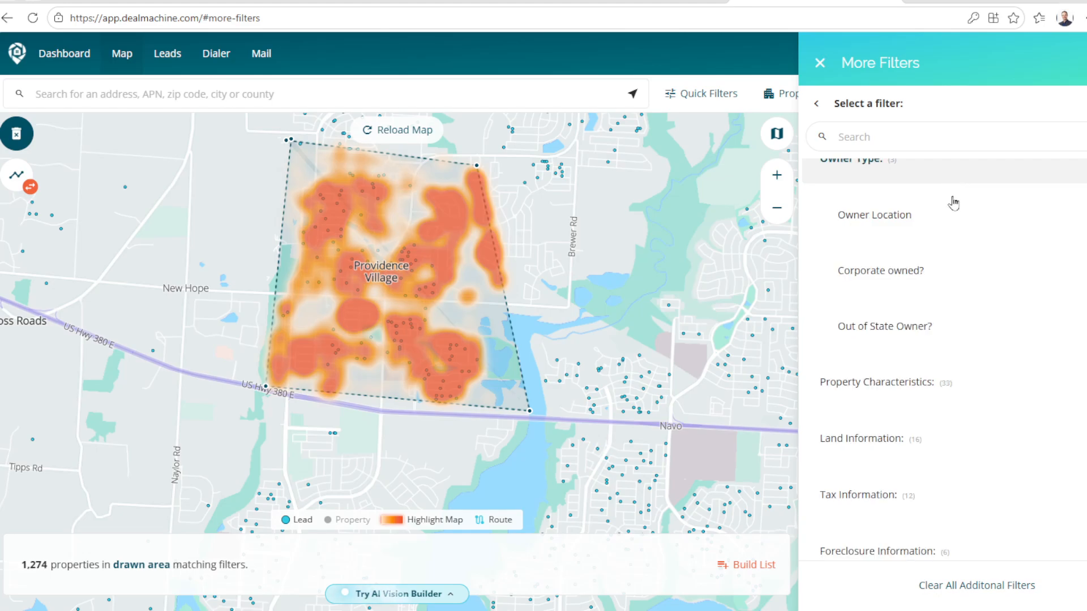
click(934, 260)
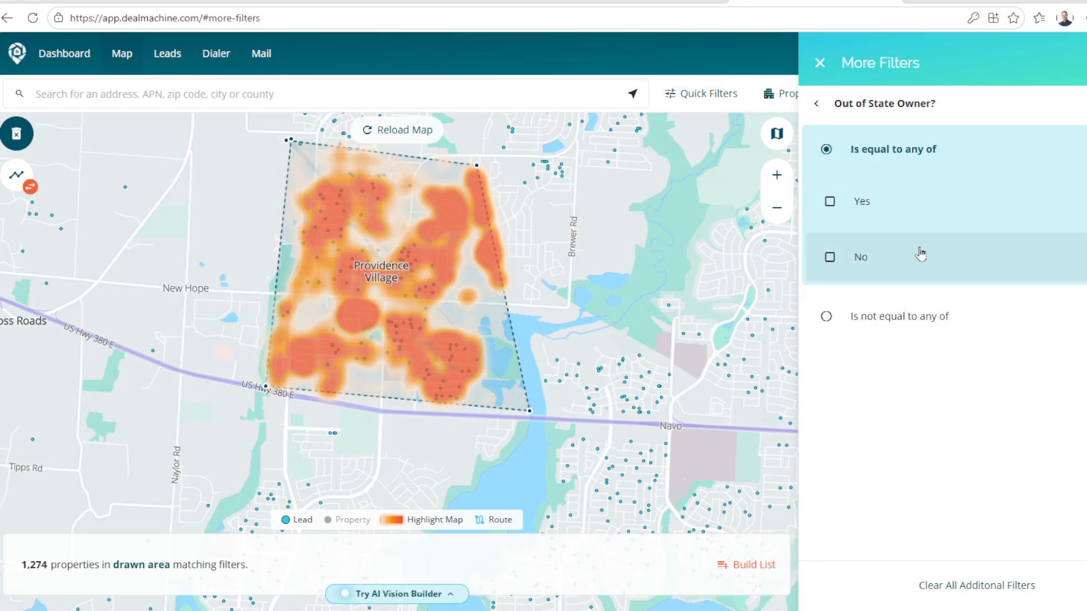
click(816, 104)
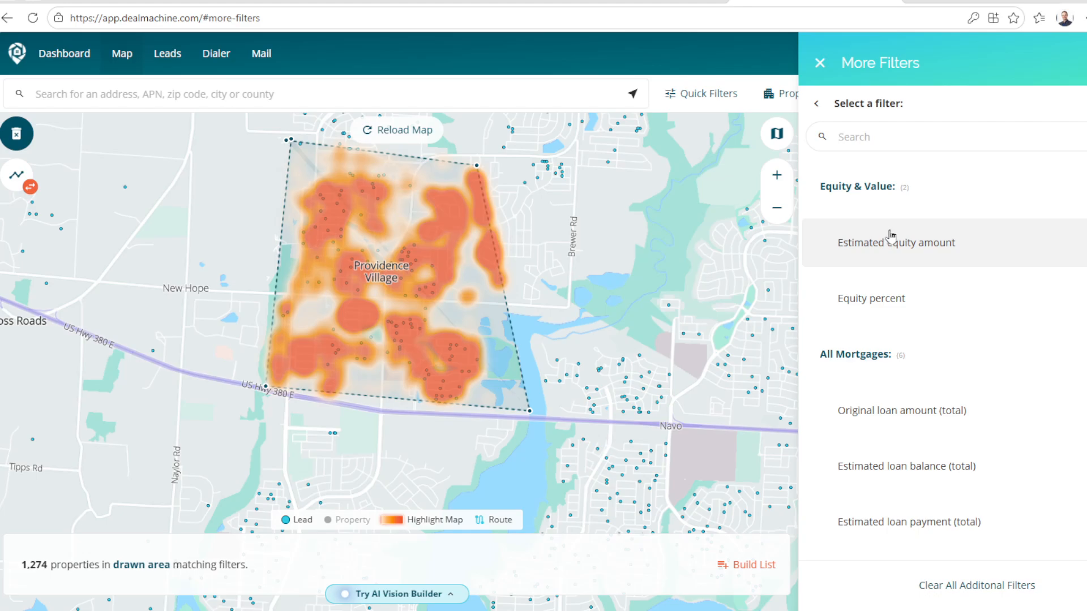
Step: Review the Land Information and Tax Information filters and the remaining filter categories
scroll(902, 367, down, 10)
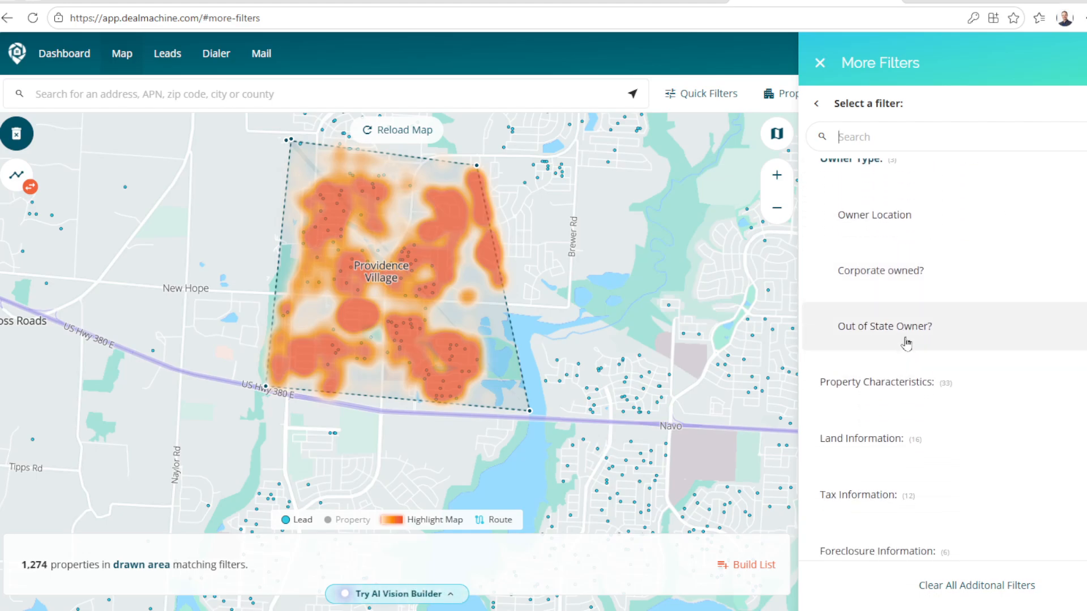
scroll(917, 334, down, 1)
scroll(915, 329, down, 3)
click(912, 309)
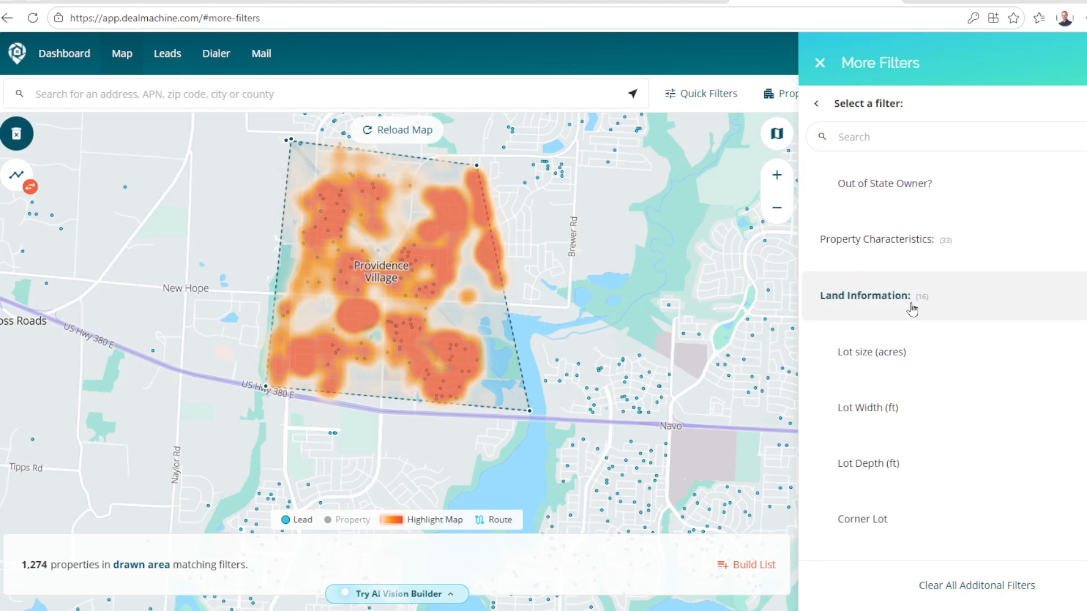
scroll(920, 336, down, 1)
scroll(919, 335, down, 12)
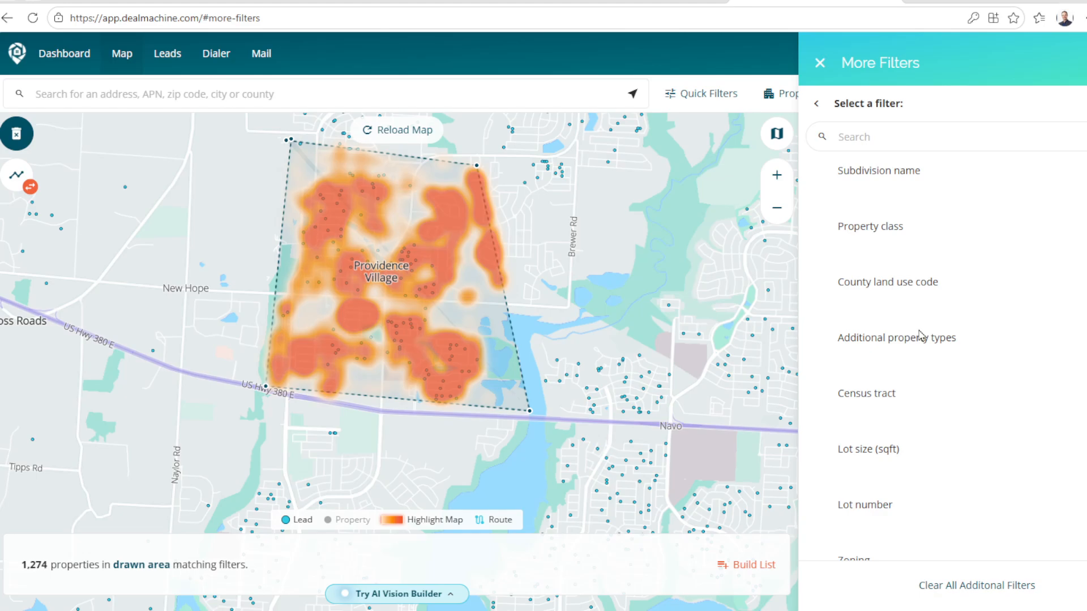
scroll(919, 336, down, 4)
click(917, 334)
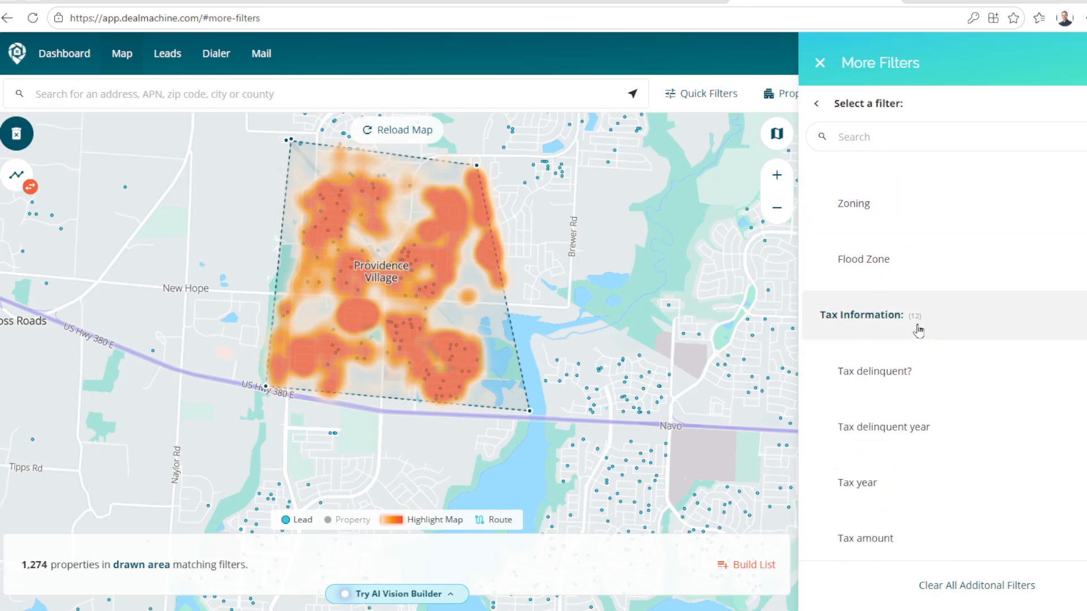
scroll(917, 334, down, 2)
scroll(917, 334, down, 3)
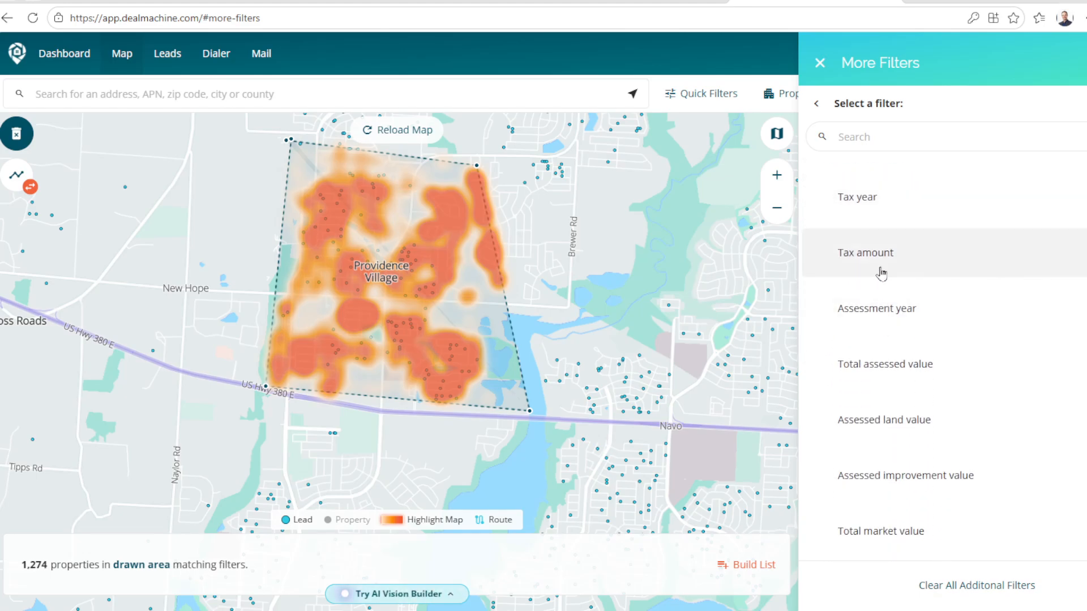
scroll(892, 322, down, 6)
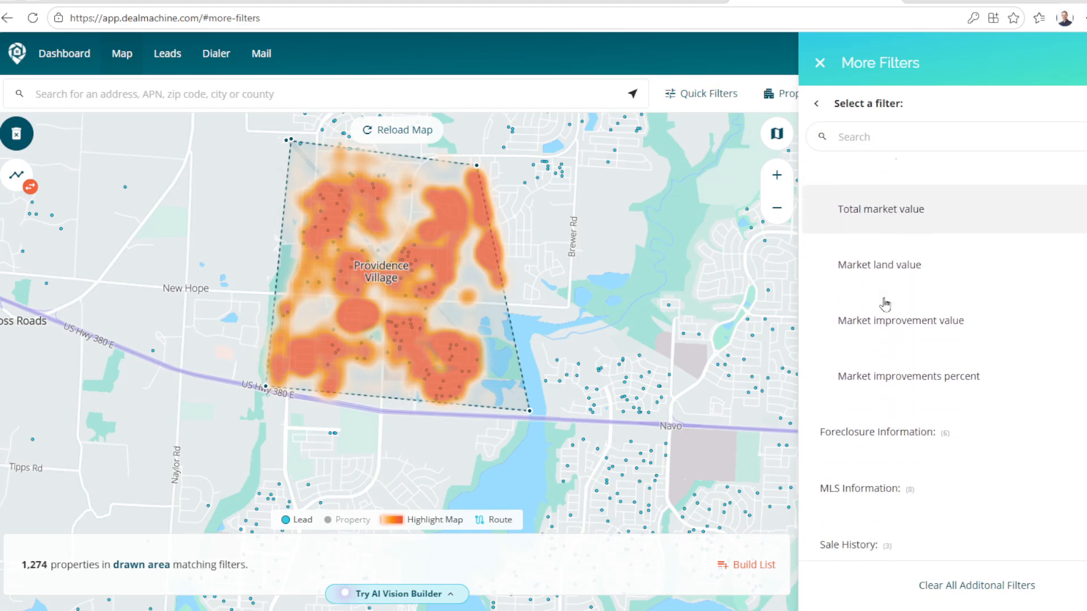
scroll(883, 244, down, 3)
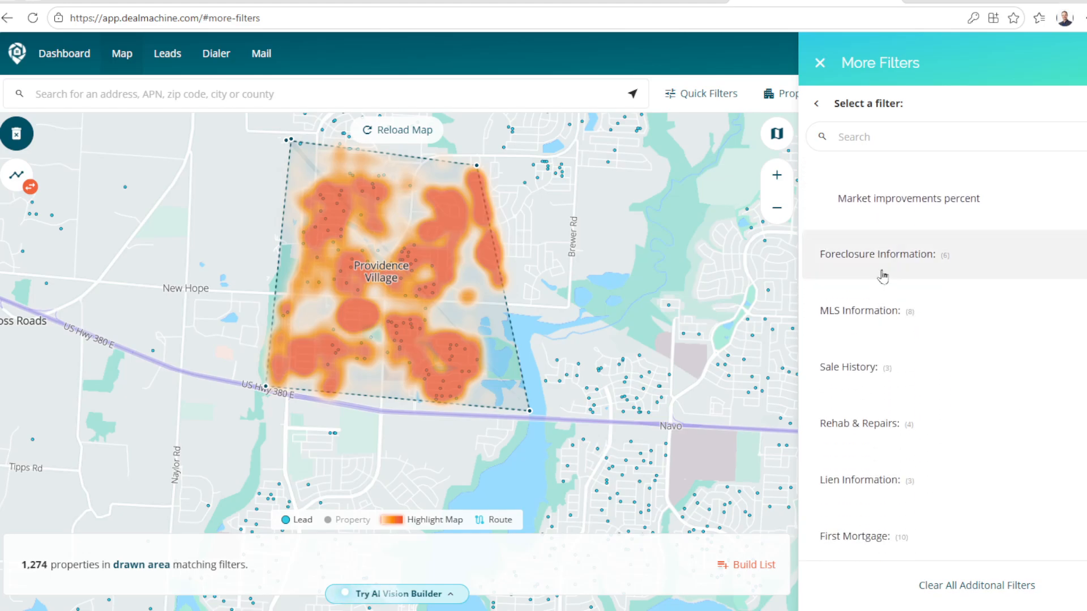
scroll(886, 310, down, 3)
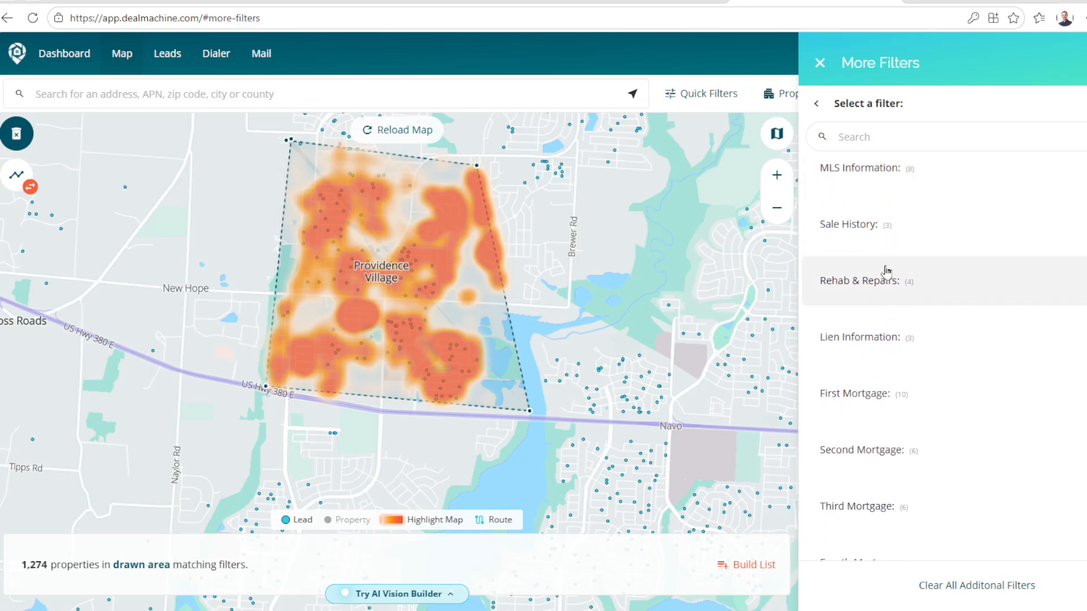
Step: Look through the MLS Information filters and choose the Last sale date filter under Sale History
click(881, 189)
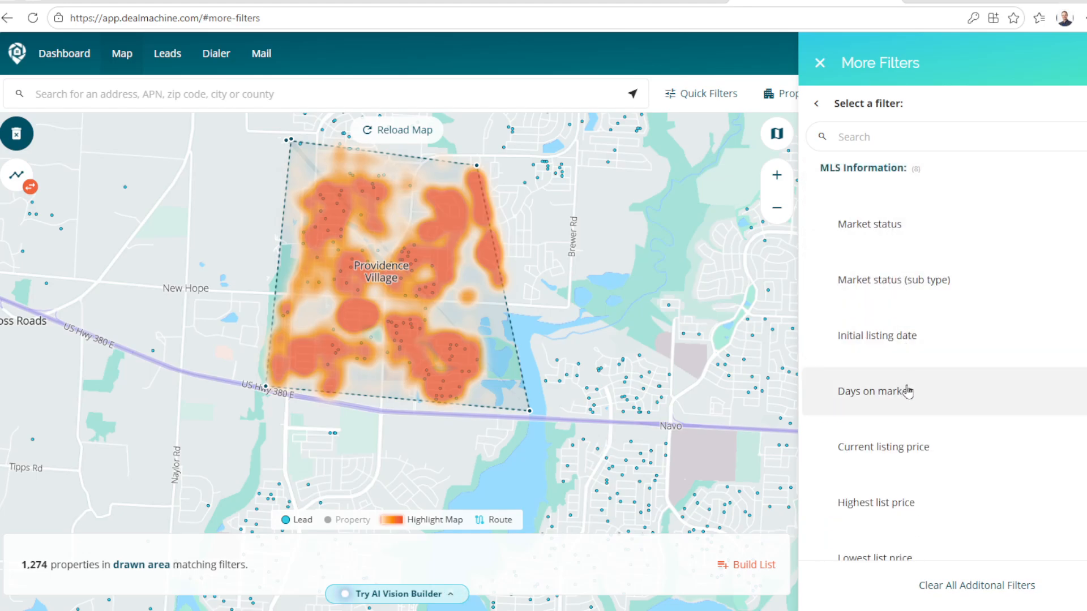
scroll(906, 351, down, 2)
scroll(901, 314, down, 3)
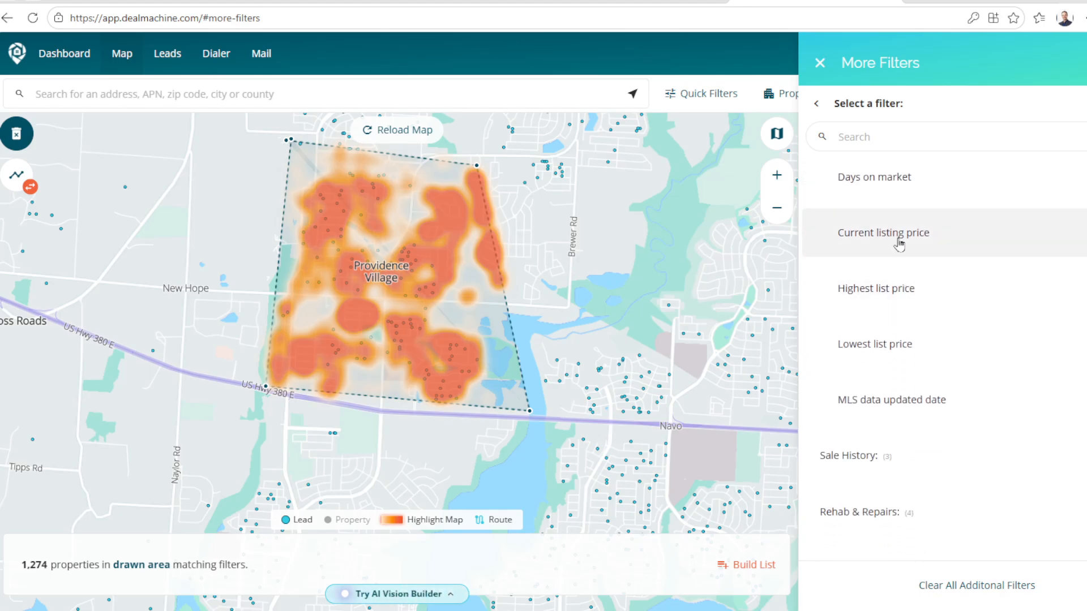
scroll(894, 283, down, 3)
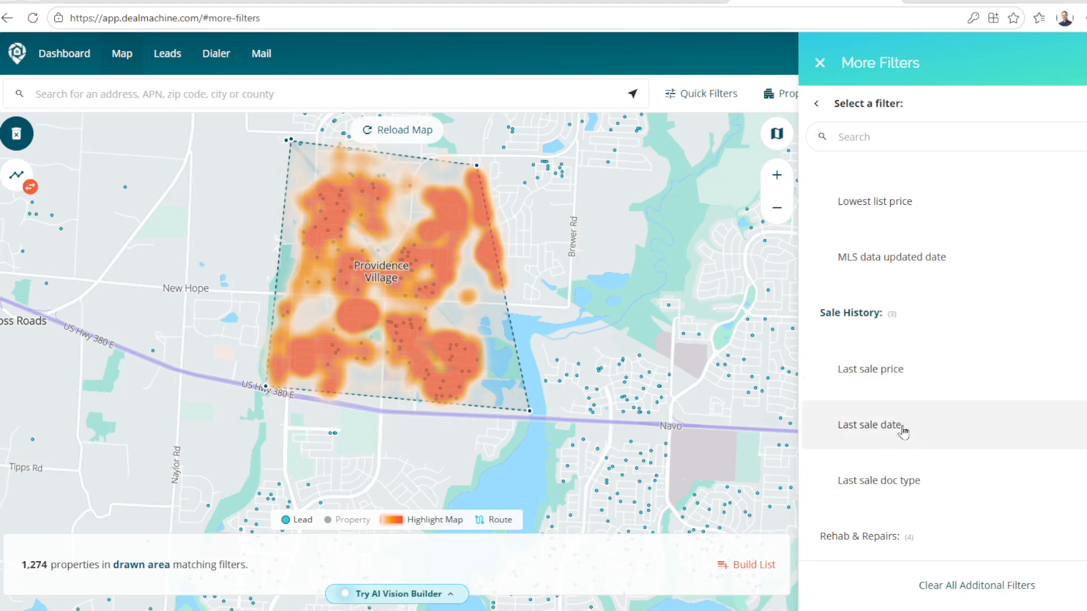
click(896, 429)
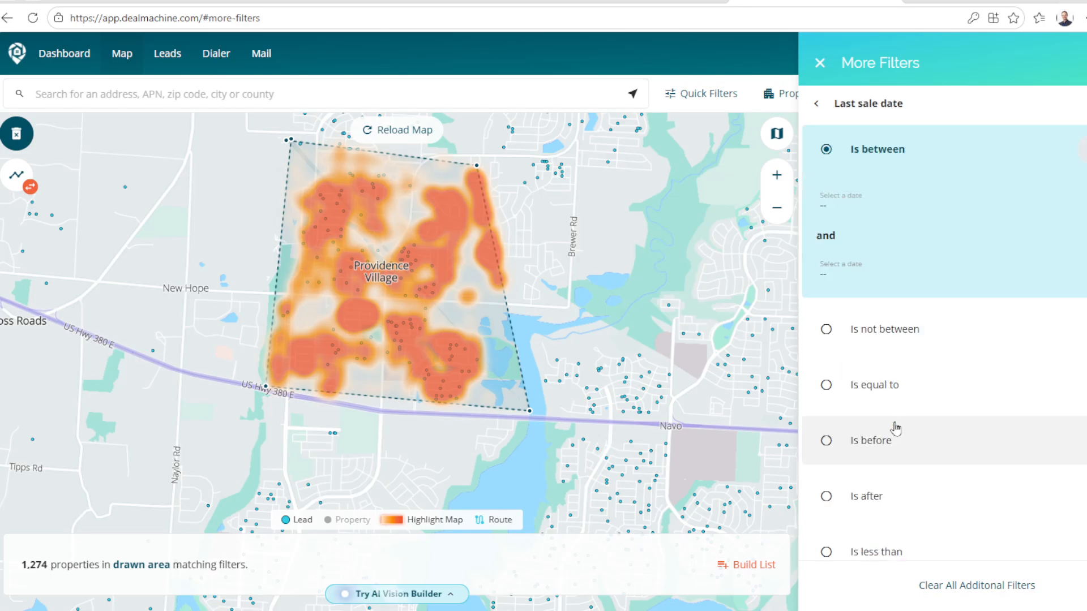
Step: Set the start of the Last sale date range to Jan 1st, 2014
click(855, 205)
click(870, 268)
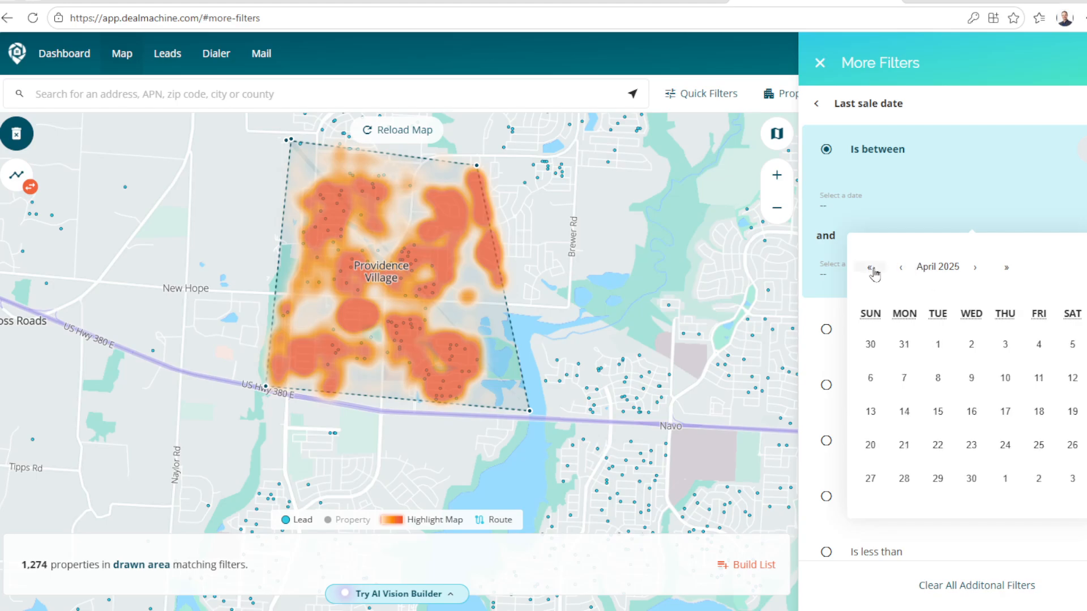
double_click(870, 268)
click(870, 268)
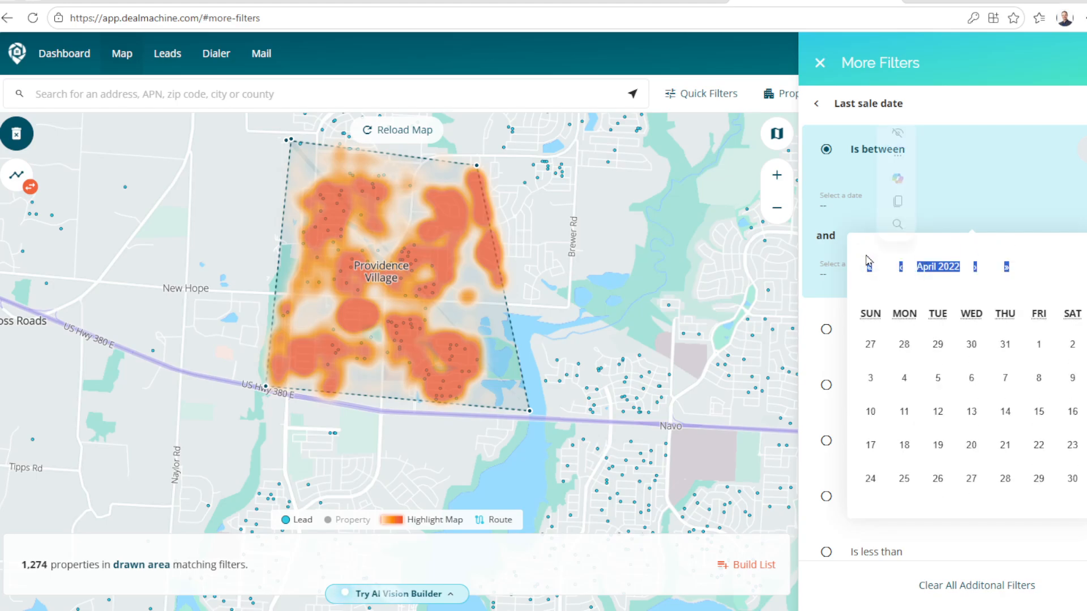
double_click(868, 266)
click(869, 267)
double_click(869, 267)
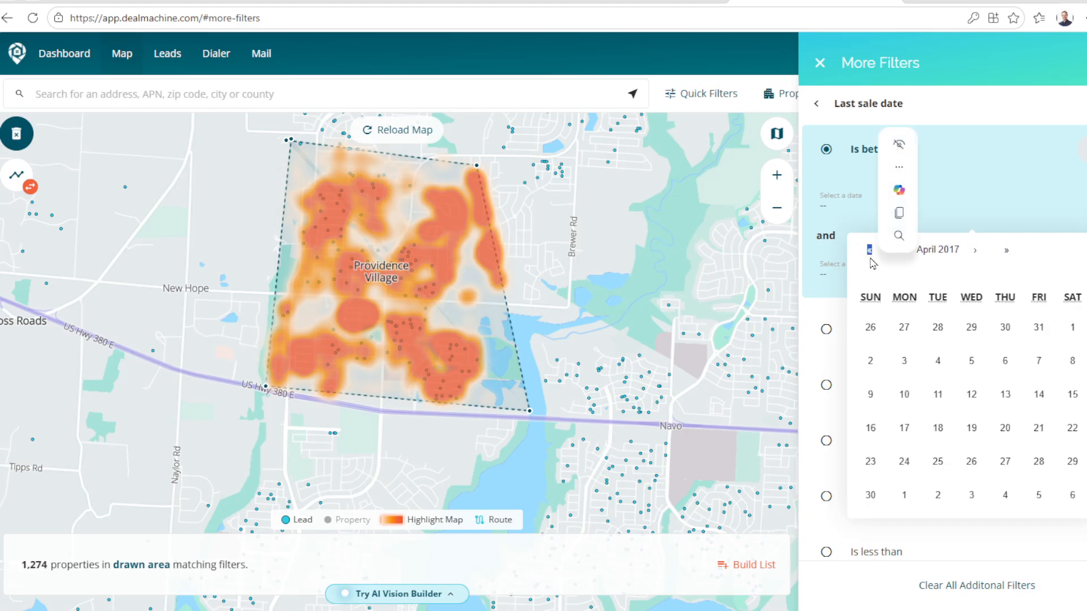
click(870, 267)
click(870, 268)
click(870, 267)
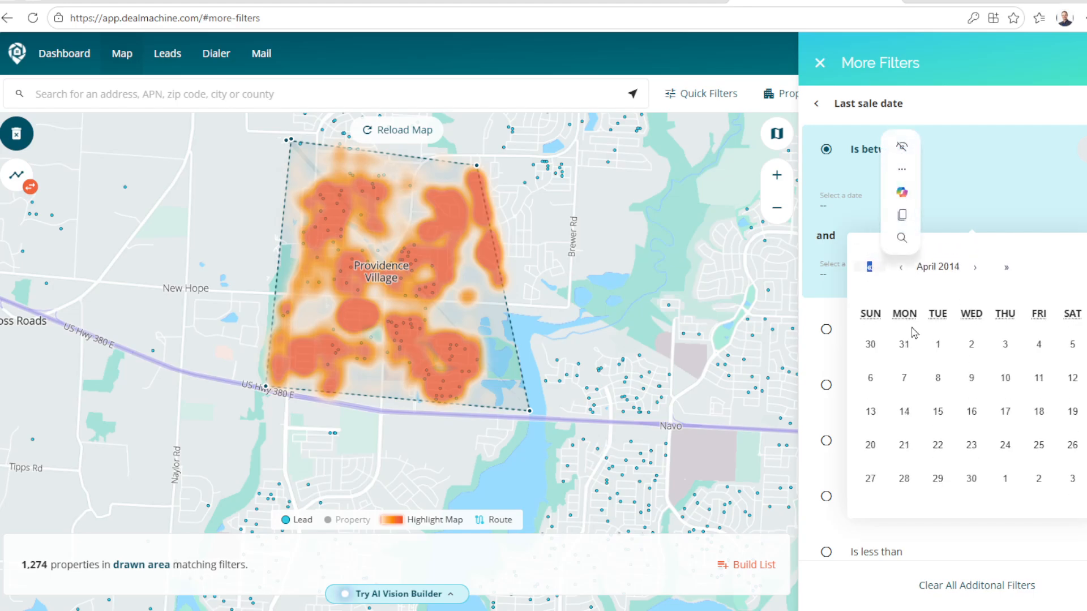
click(900, 271)
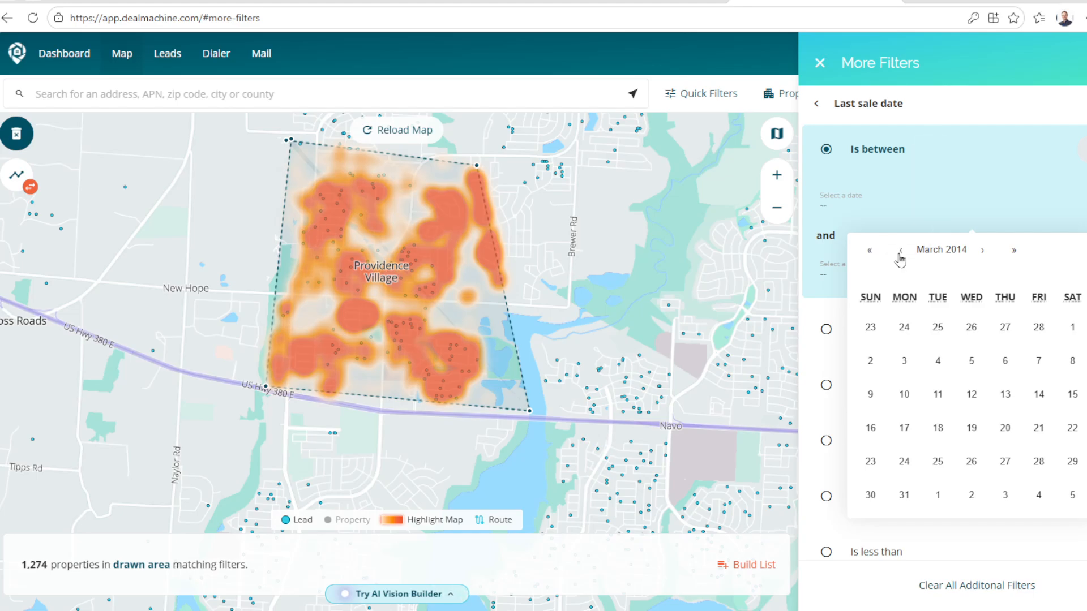
click(901, 253)
click(901, 269)
click(902, 270)
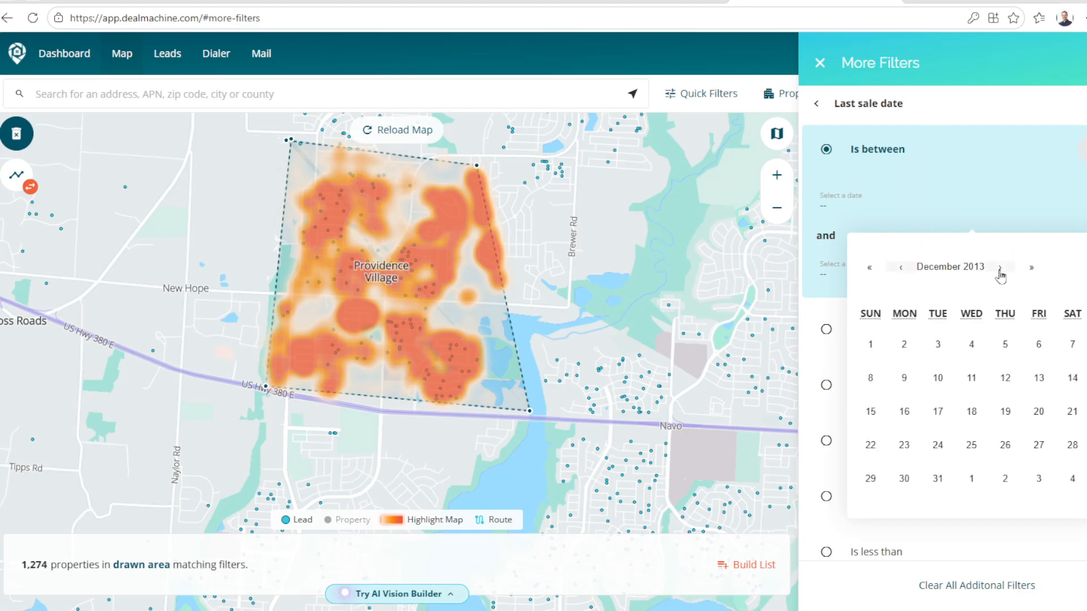
click(998, 273)
click(968, 344)
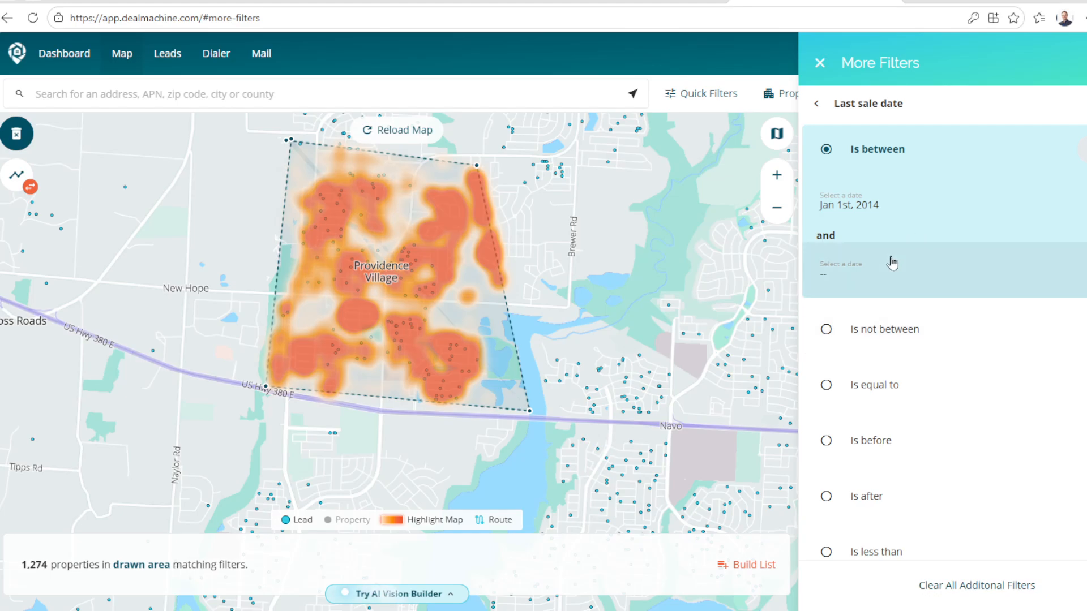
Step: Set the end of the Last sale date range to Dec 31st, 2020 and apply the filter
double_click(828, 273)
click(1006, 338)
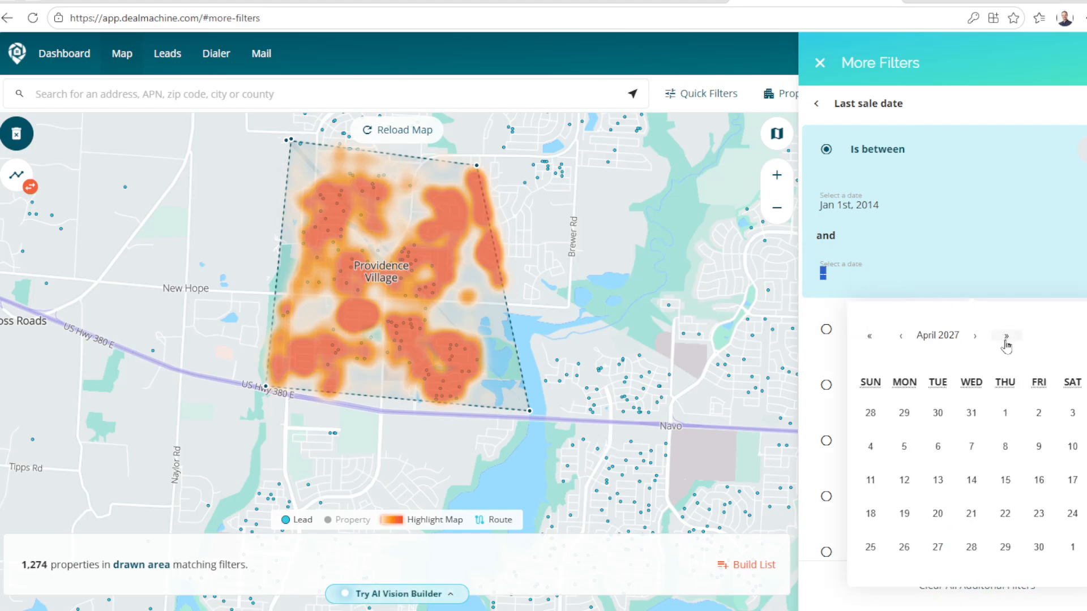
double_click(1007, 337)
click(866, 323)
click(866, 322)
click(866, 323)
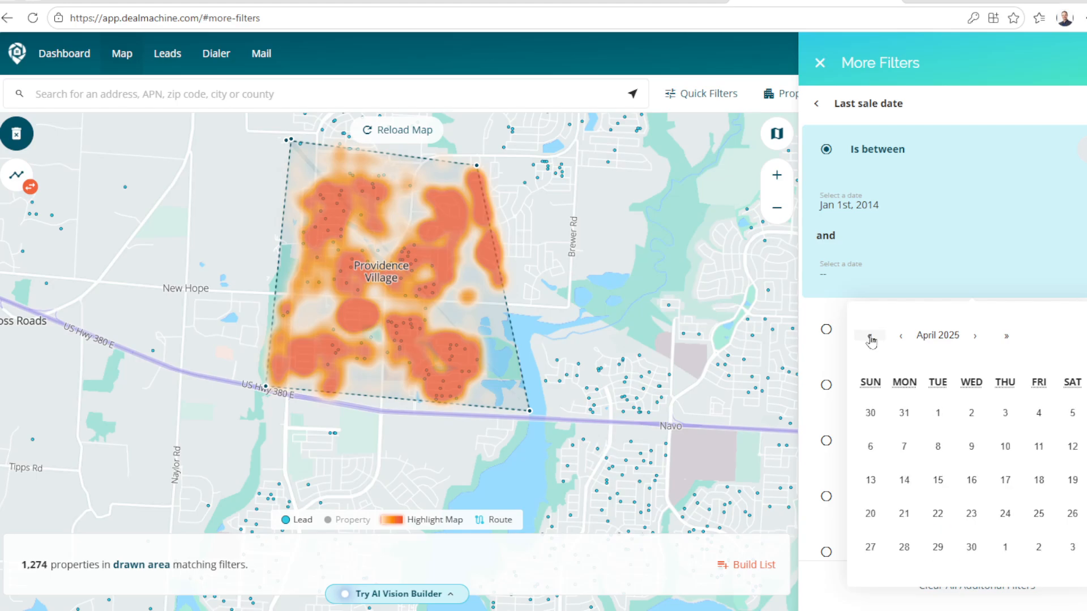
double_click(867, 324)
click(870, 335)
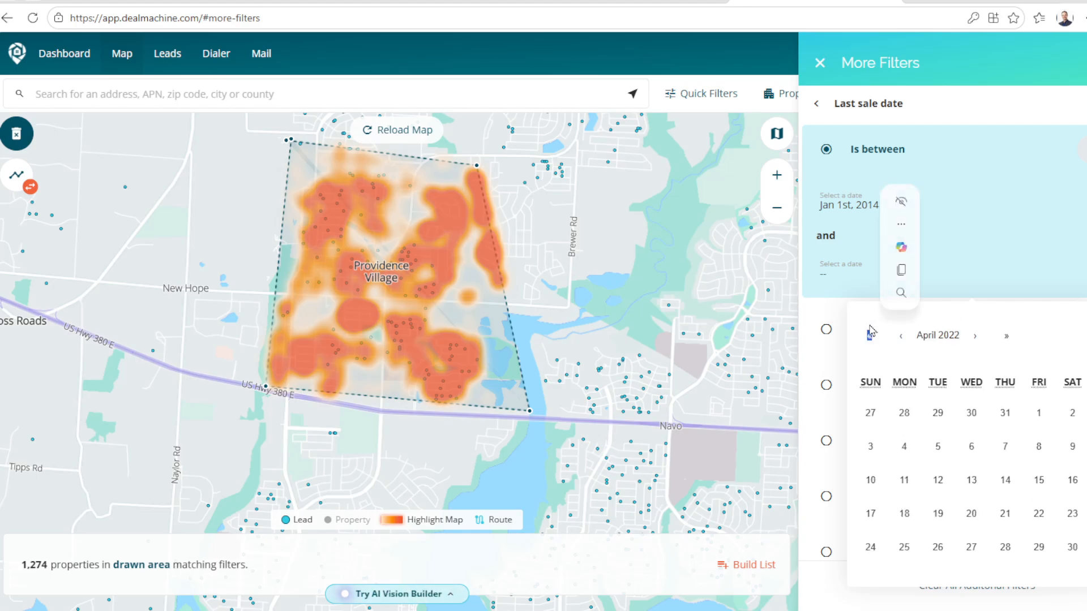
click(871, 336)
click(870, 336)
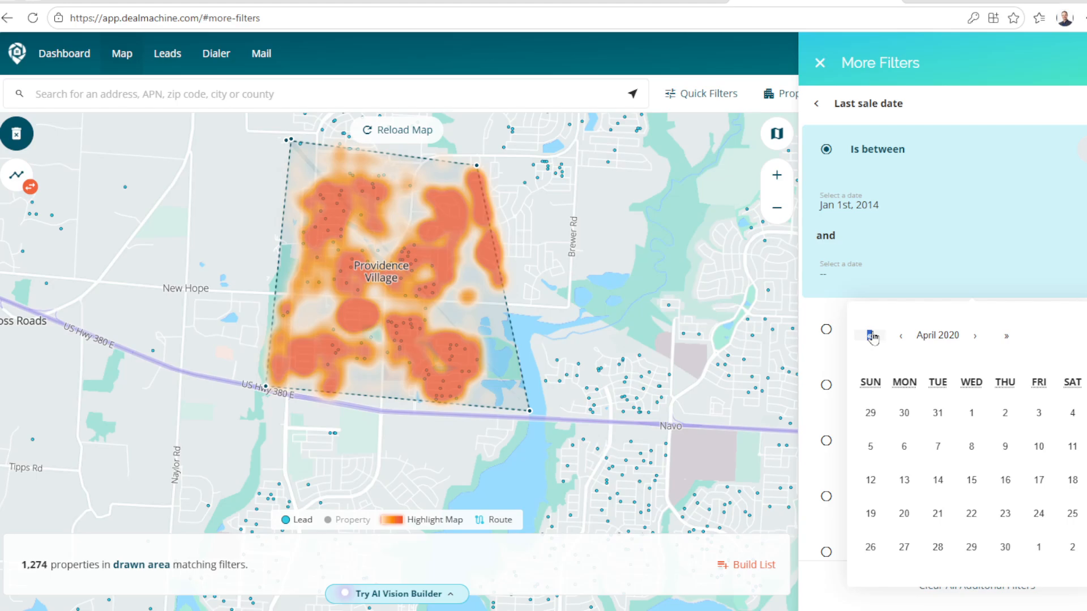
click(870, 336)
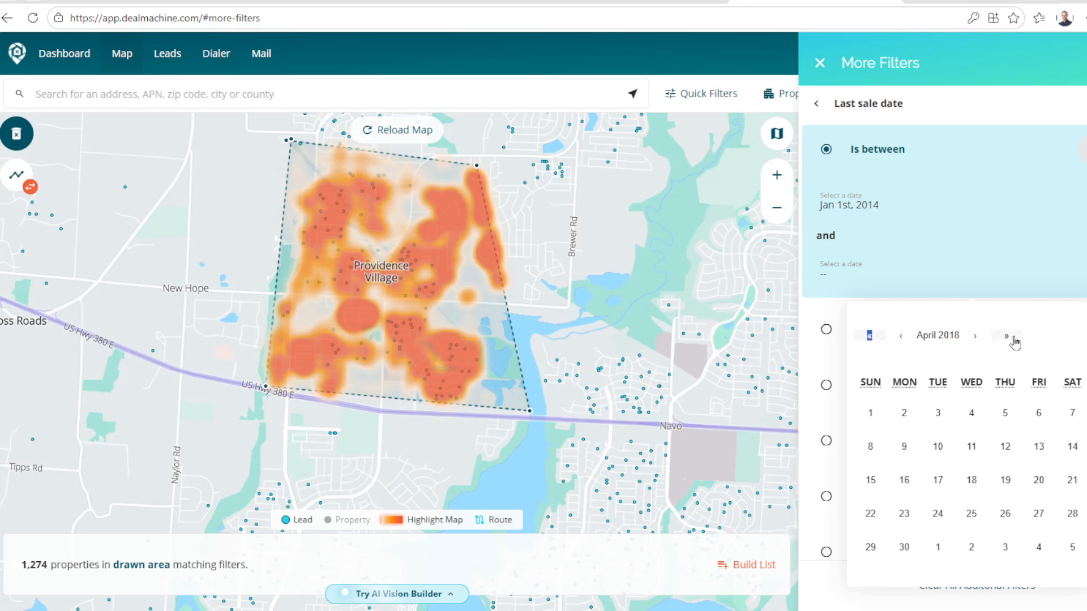
click(974, 336)
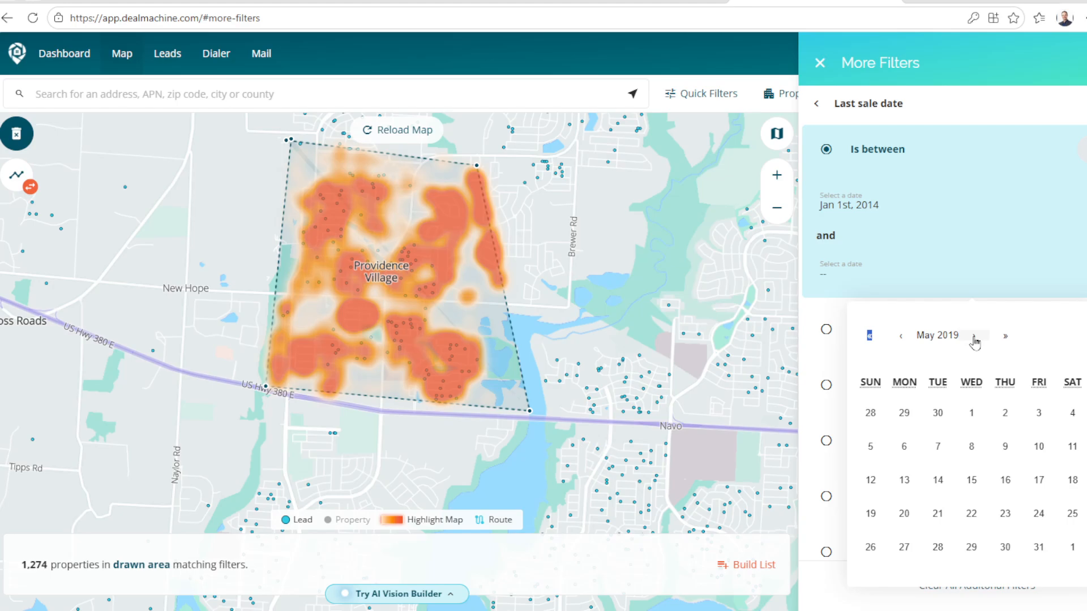
click(974, 336)
click(976, 319)
click(976, 336)
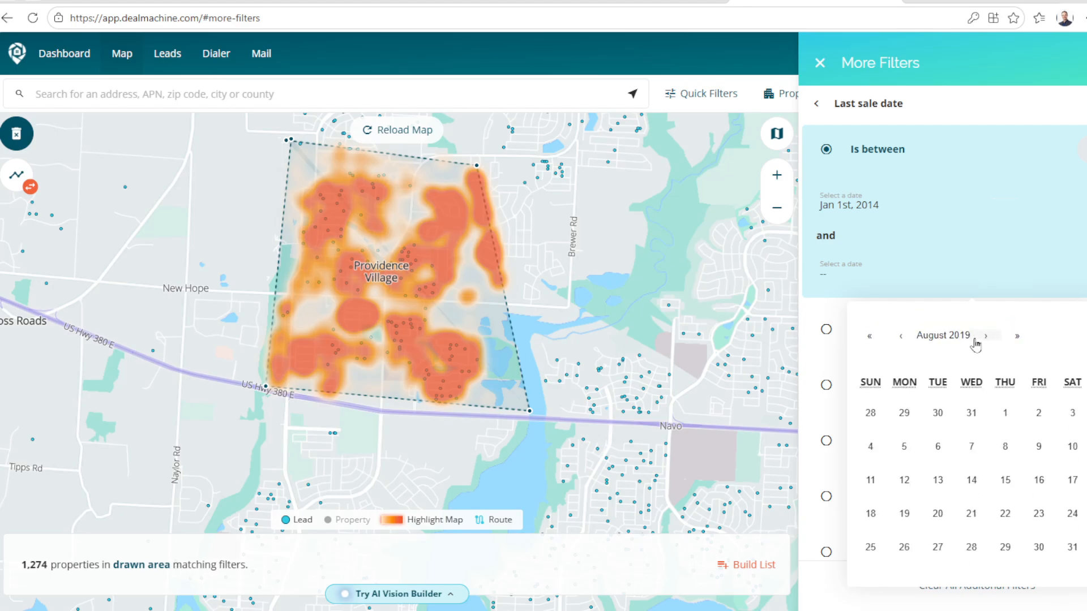
click(983, 337)
click(1010, 338)
click(1019, 336)
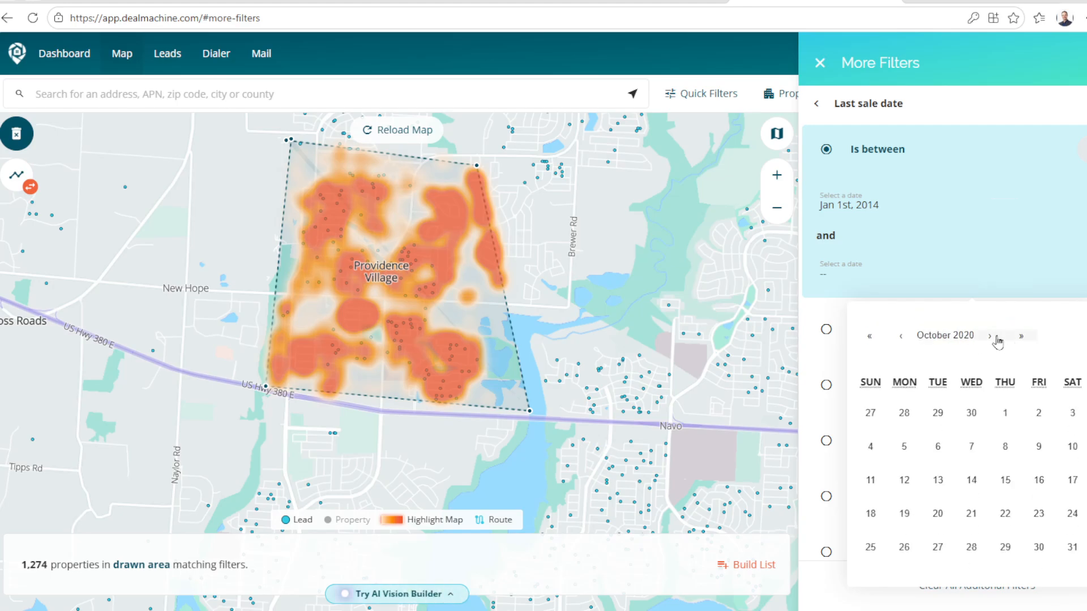
click(996, 338)
click(1003, 338)
click(1003, 338)
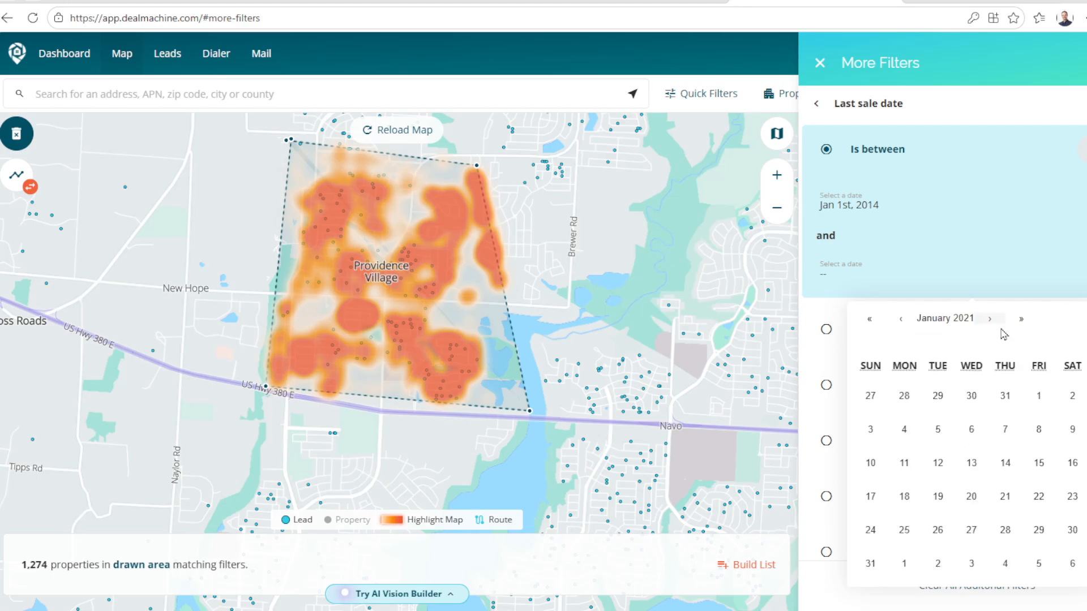
click(902, 321)
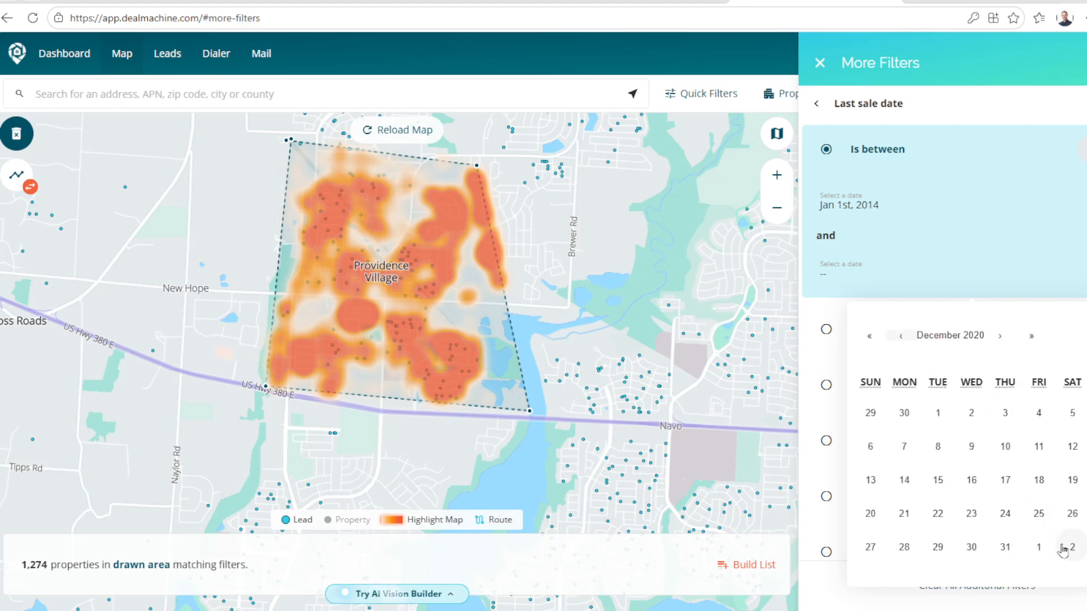
click(1002, 547)
click(1080, 149)
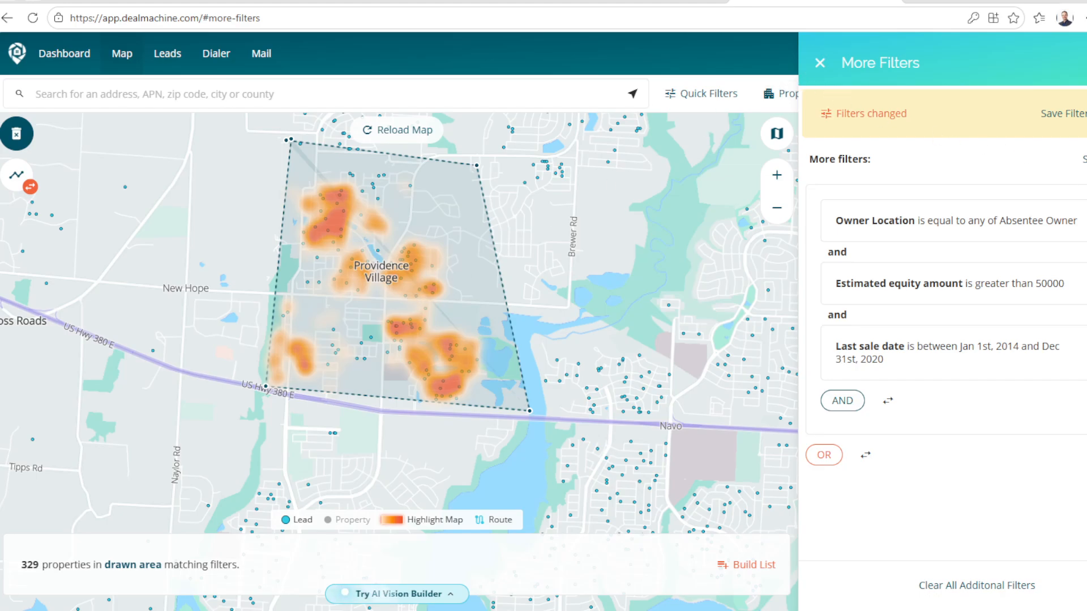
Step: Close the additional filters, build a list from the matching properties in the drawn area, and open that list
click(819, 63)
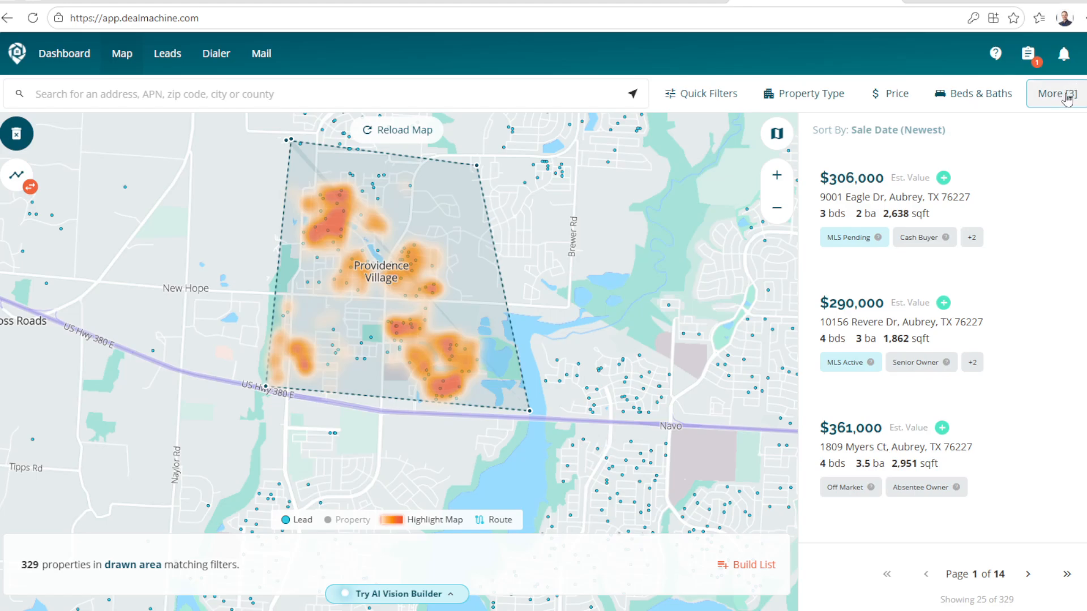
scroll(1023, 356, down, 10)
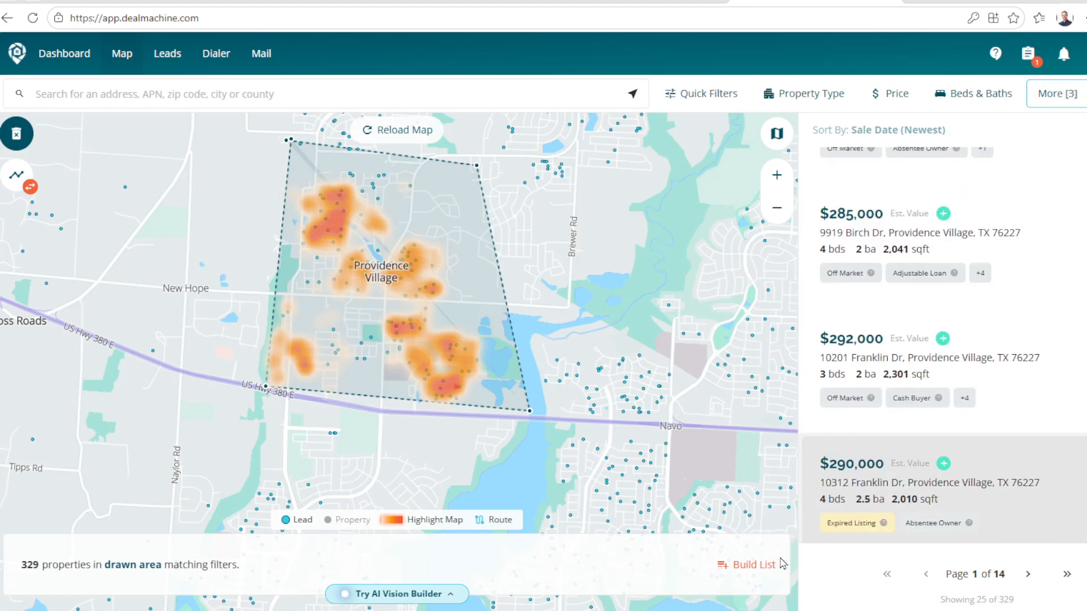
click(759, 578)
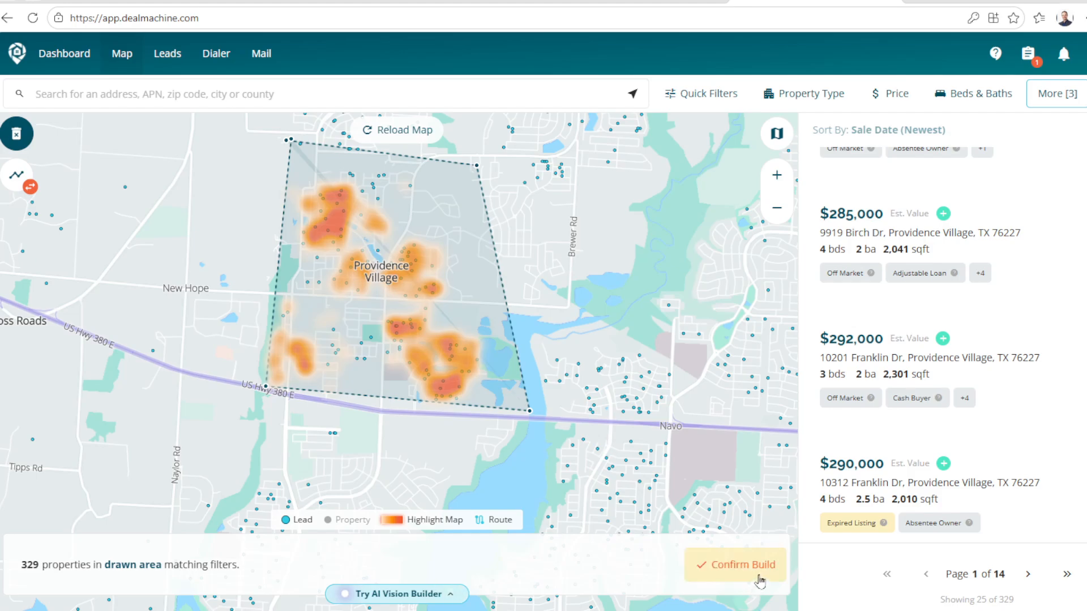
click(761, 576)
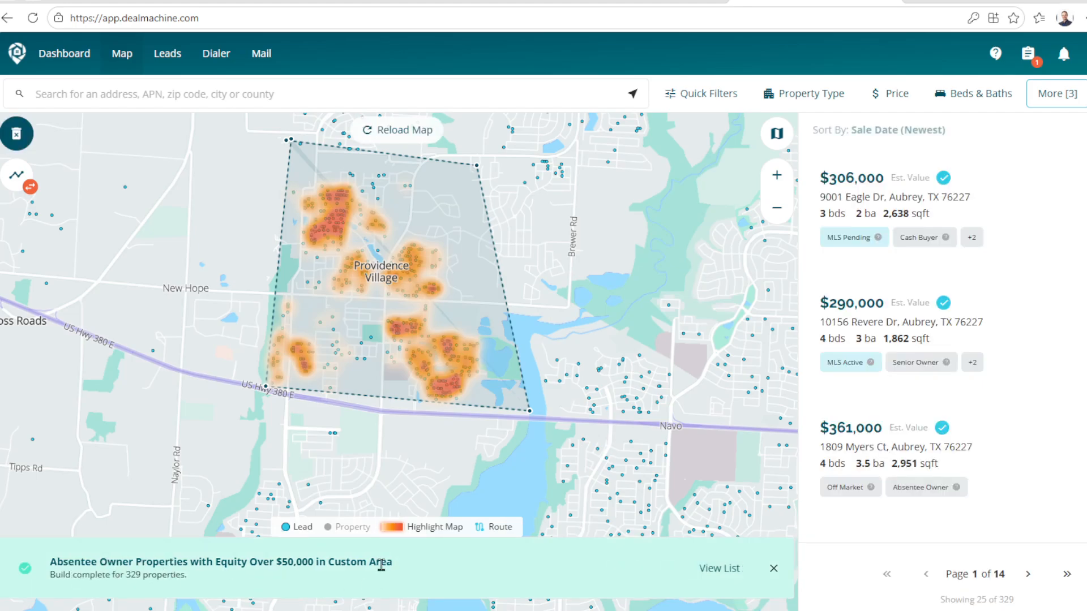
click(719, 569)
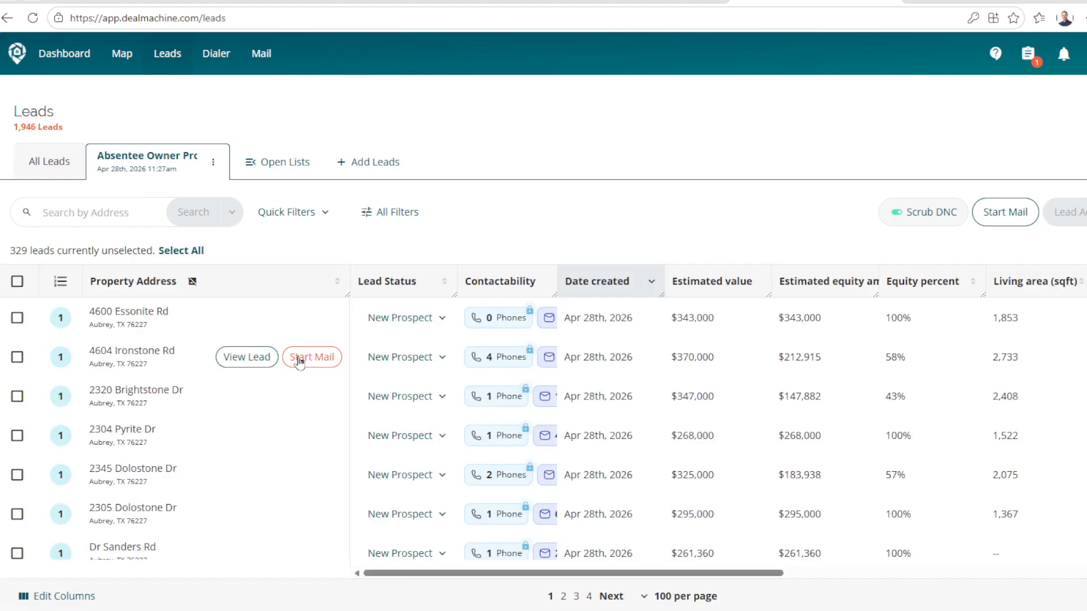
Step: Select all leads on the current page of the list and open the Export Leads options for them
click(17, 282)
click(1066, 212)
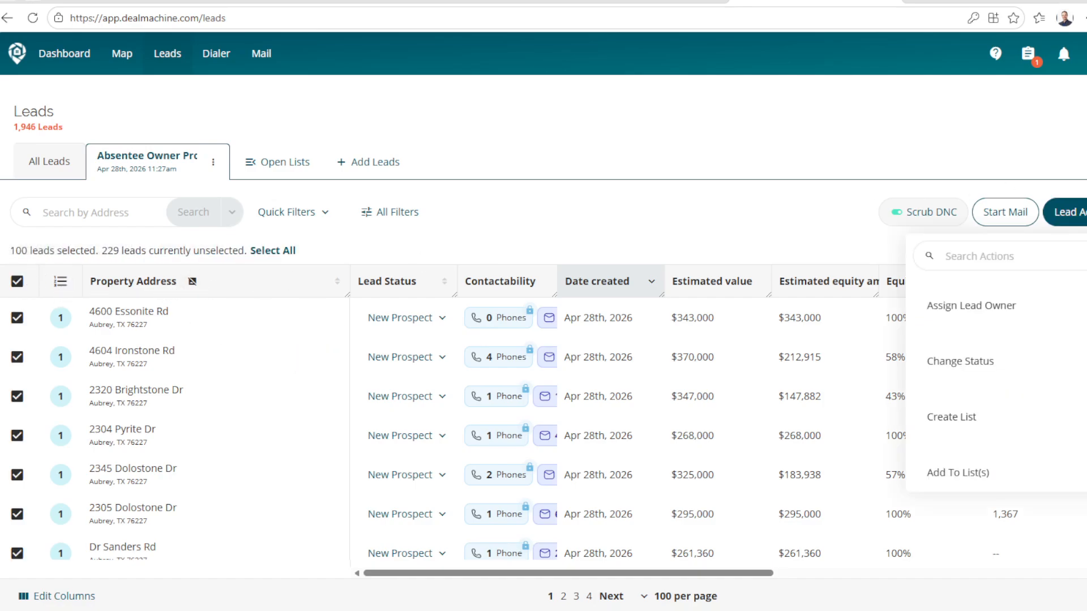
scroll(1001, 330, down, 5)
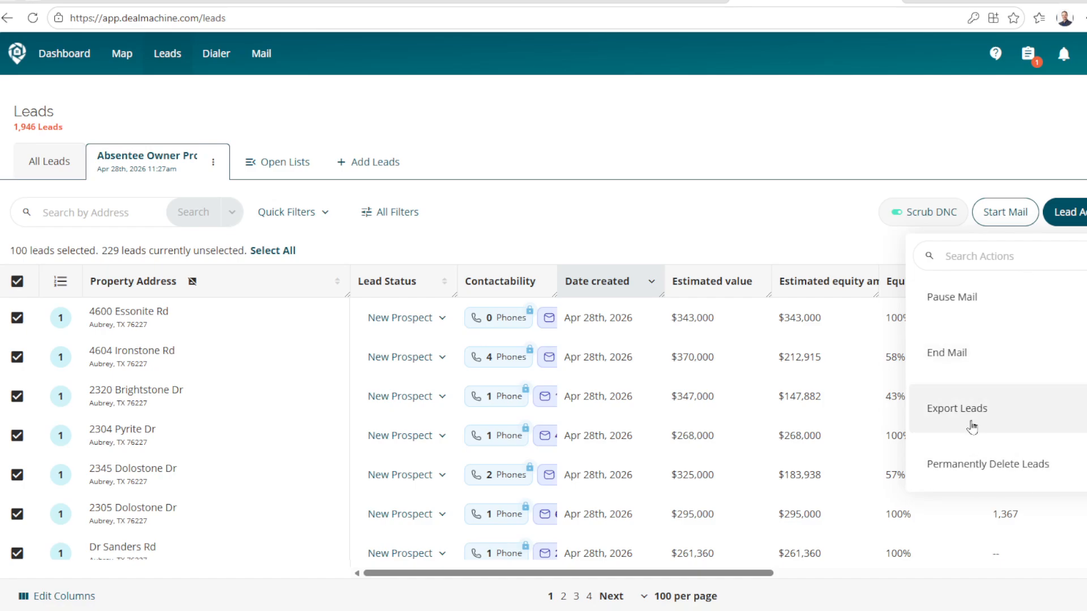
scroll(1048, 286, up, 5)
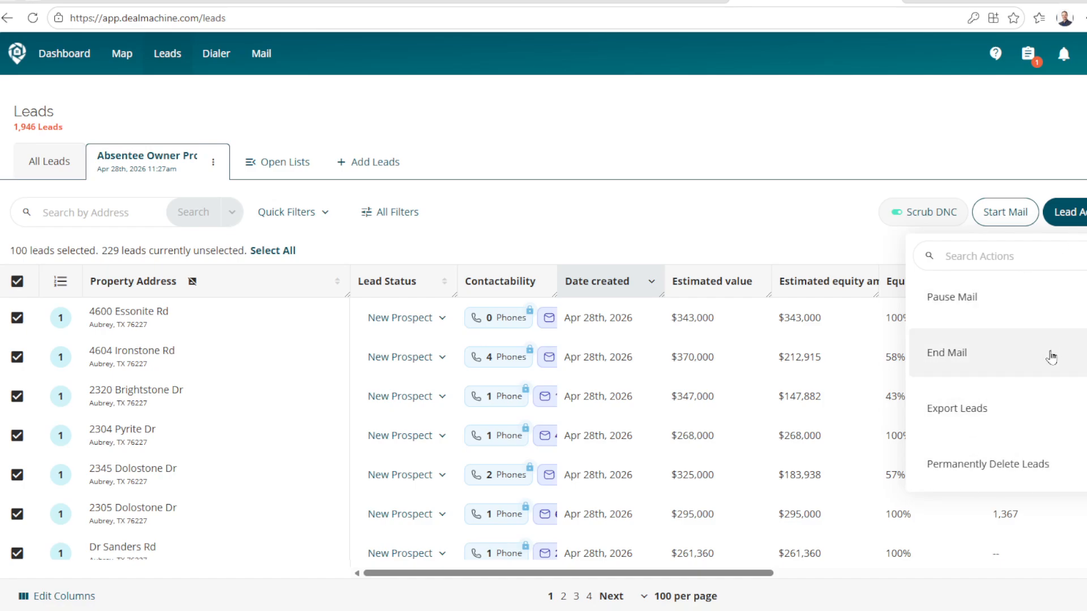
scroll(1050, 356, down, 3)
scroll(1050, 355, down, 3)
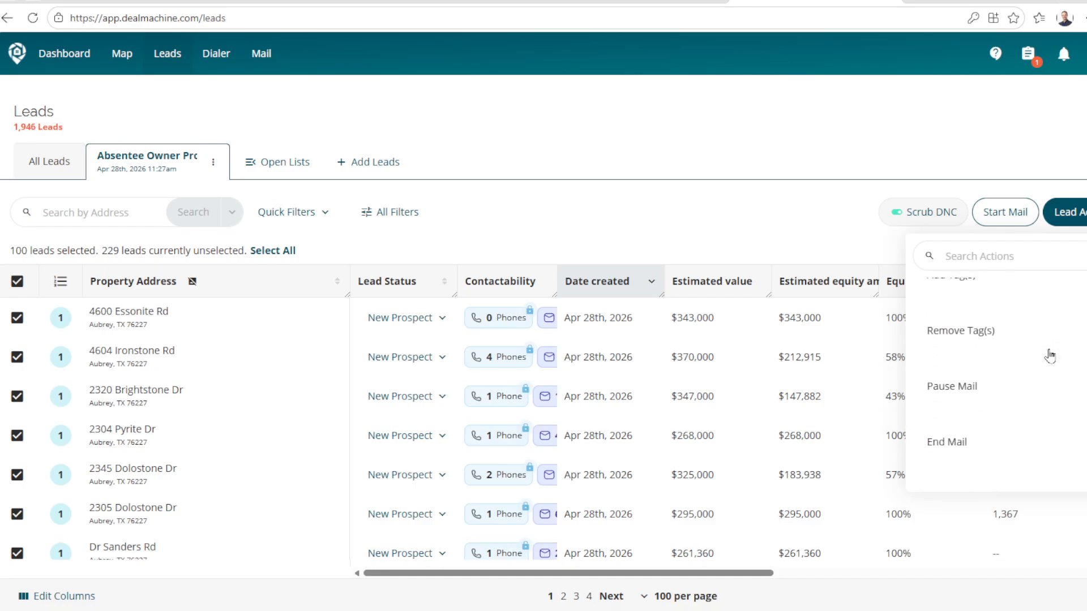
click(969, 413)
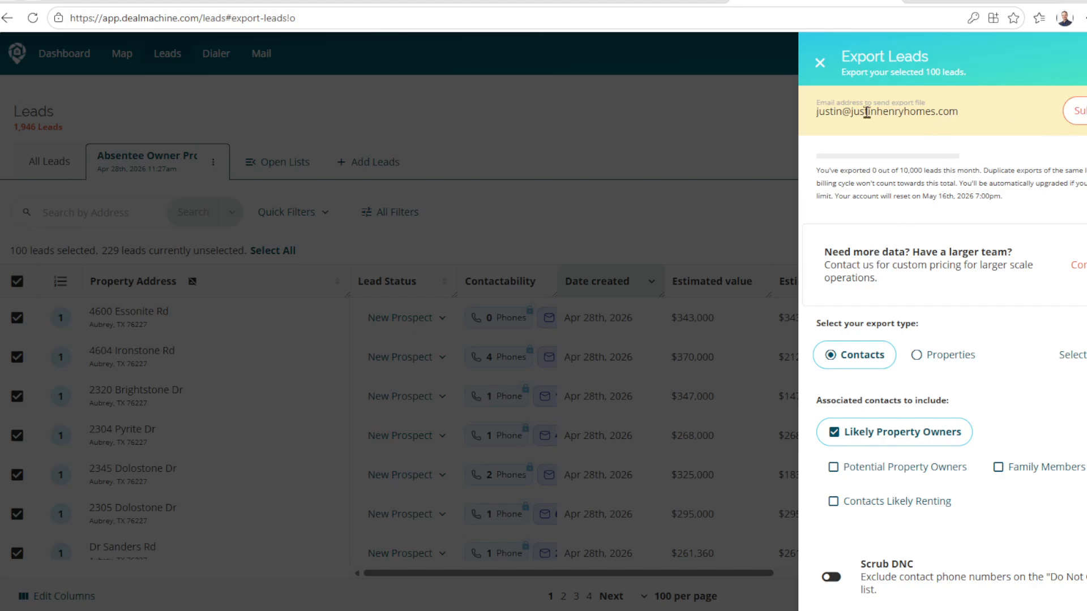
Step: Try to select the e-mail address for the export file and reopen the Export Leads options
drag(958, 113, 796, 116)
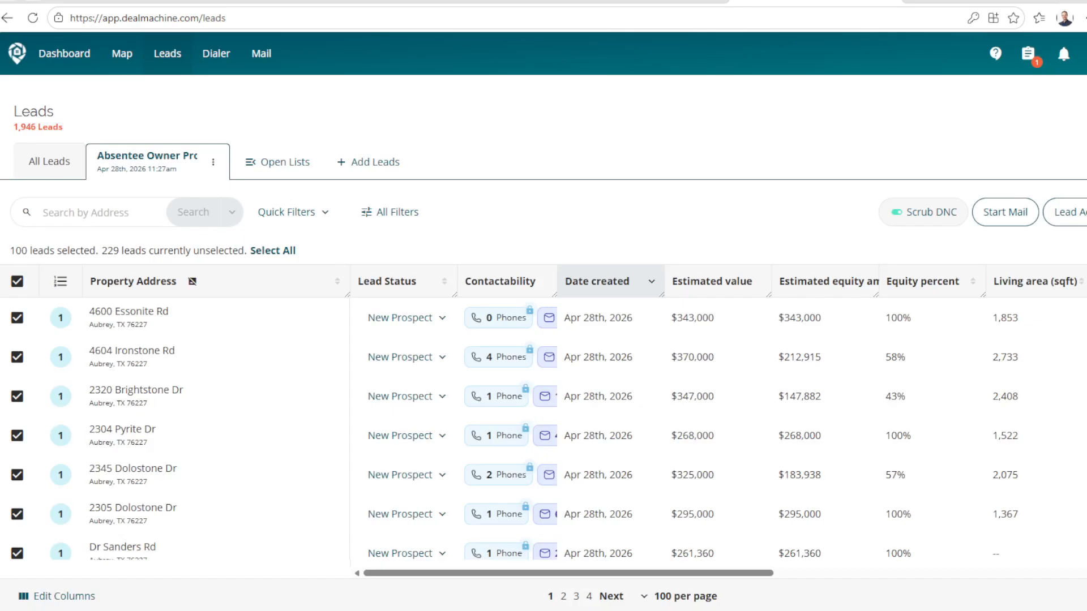
scroll(1019, 368, down, 2)
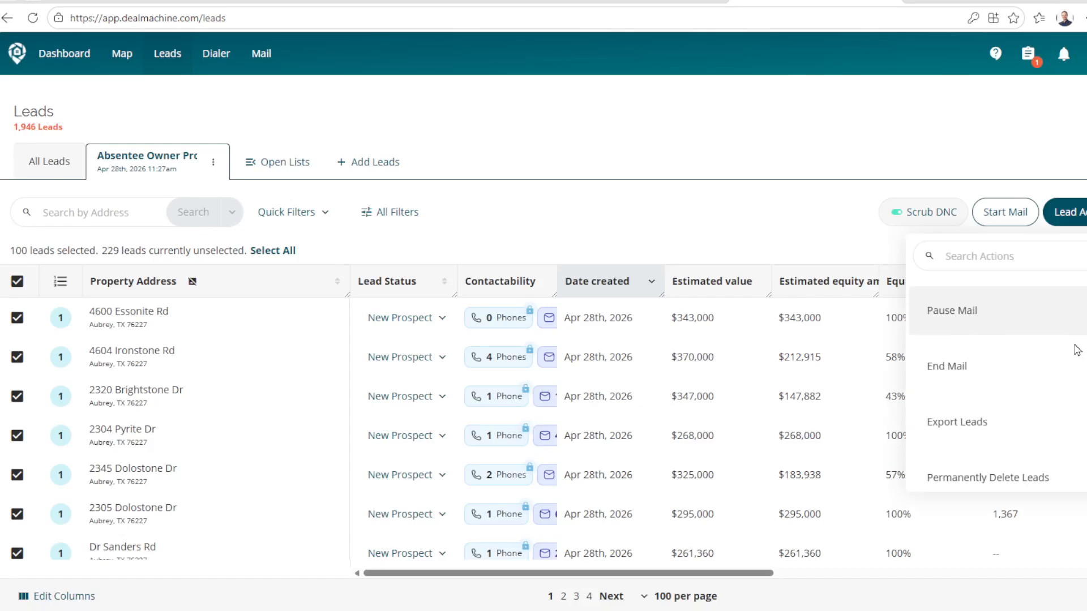
click(1021, 423)
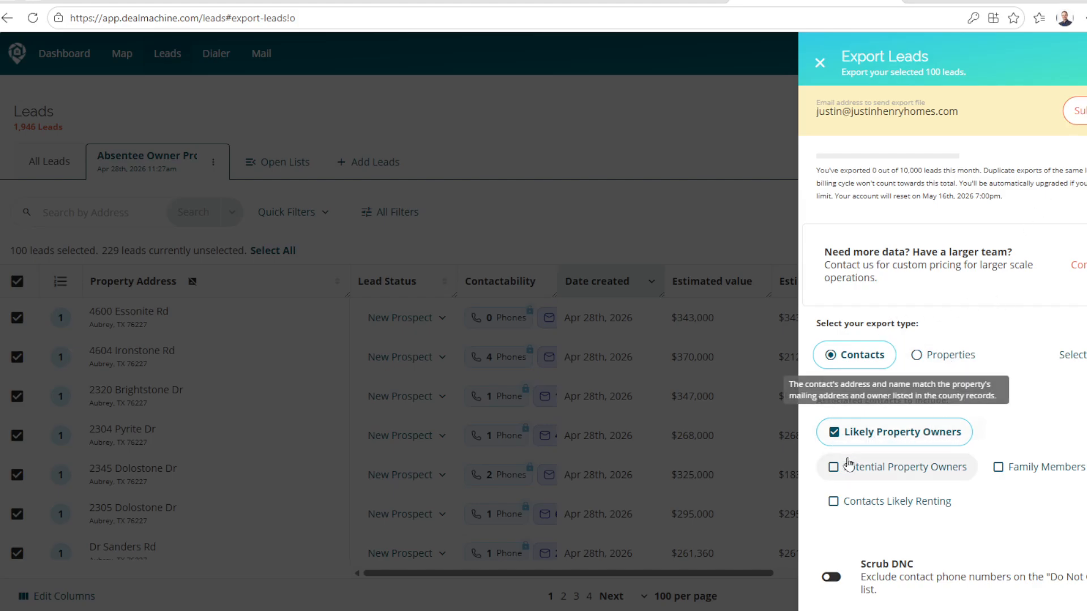
Step: Review the contact export options, including Scrub DNC, Scrub Landline, Scrub Wireless, Deduplicate Contacts and including contacts without phone numbers
scroll(891, 562, down, 3)
scroll(861, 497, up, 3)
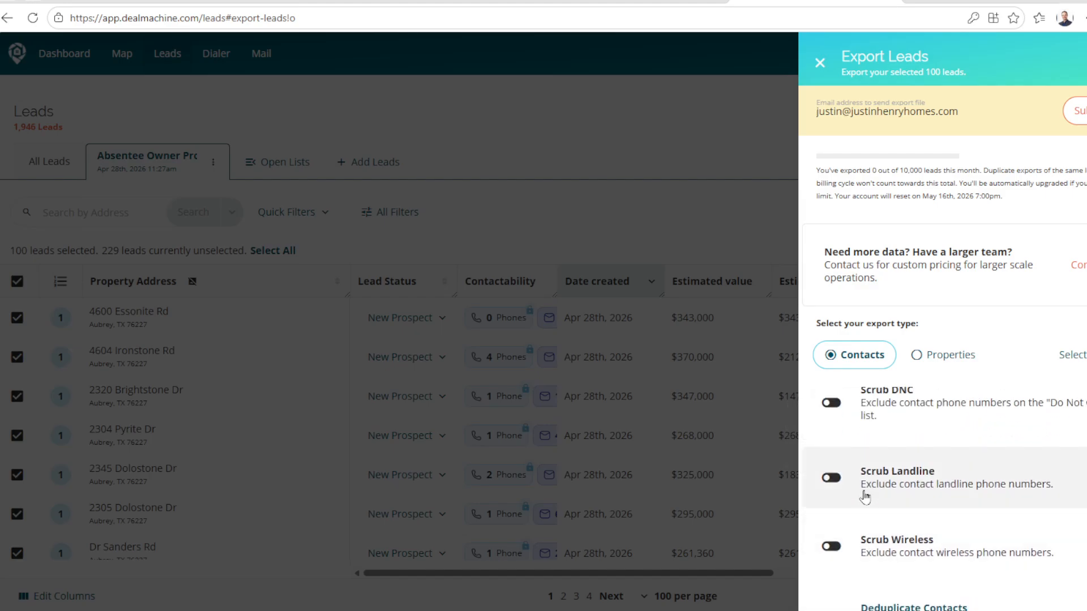
scroll(866, 442, up, 1)
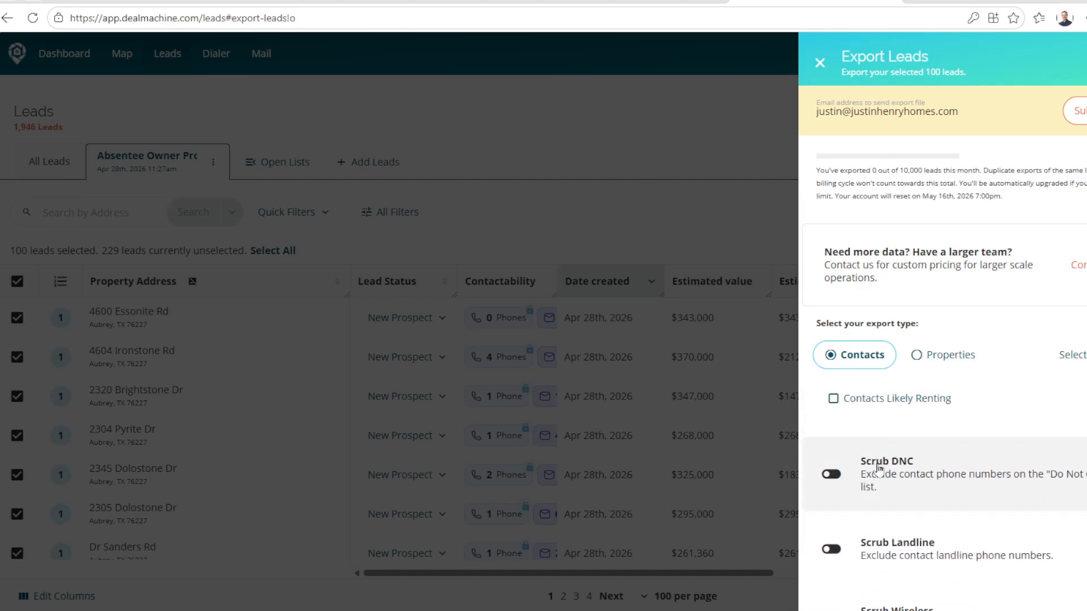
scroll(879, 482, down, 1)
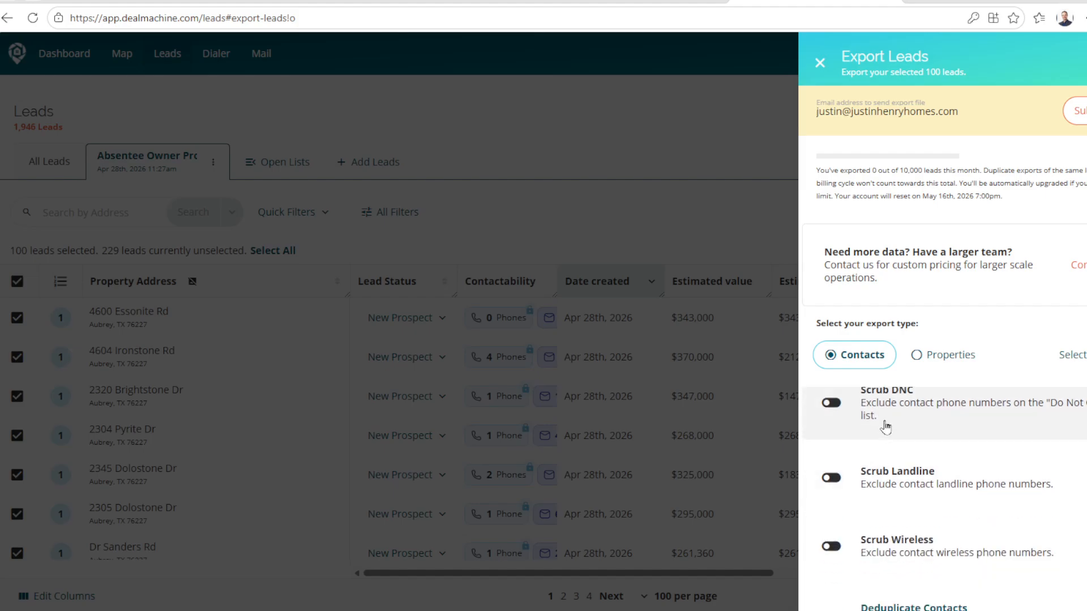
scroll(883, 416, down, 1)
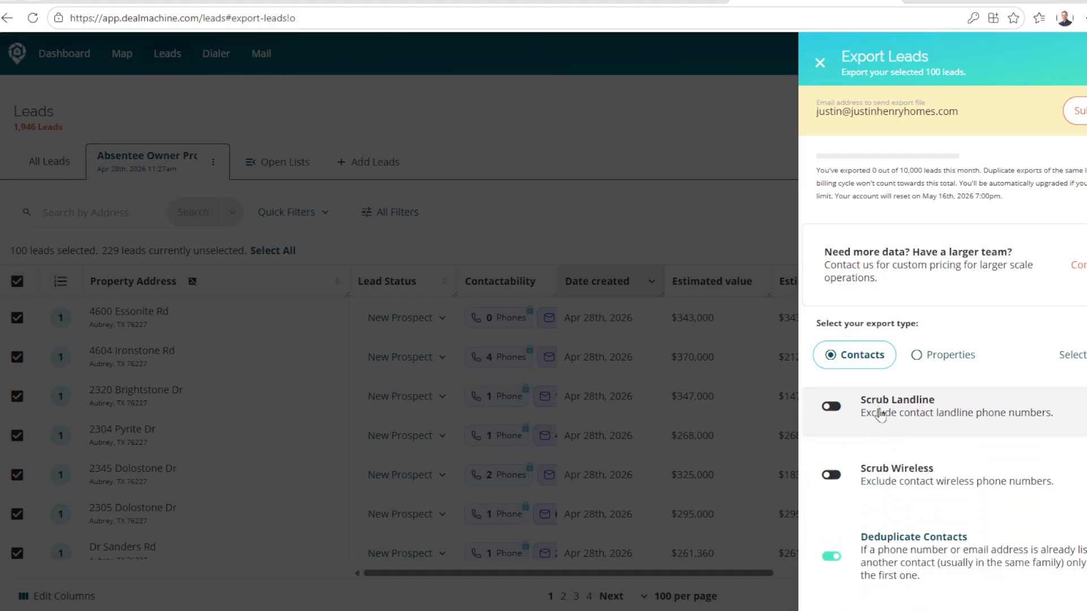
scroll(883, 492, down, 2)
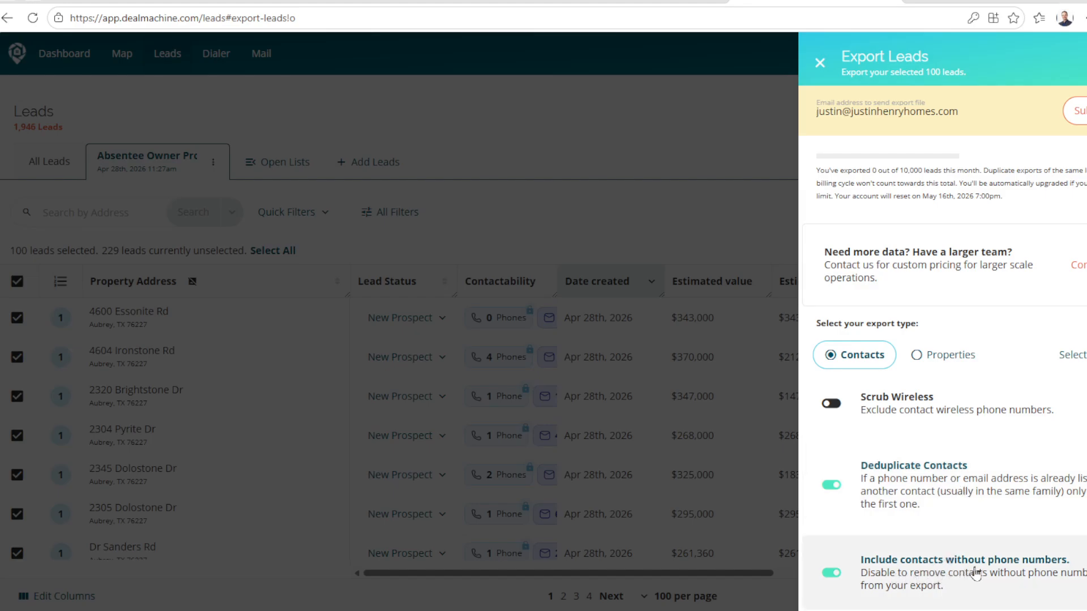
scroll(871, 564, up, 5)
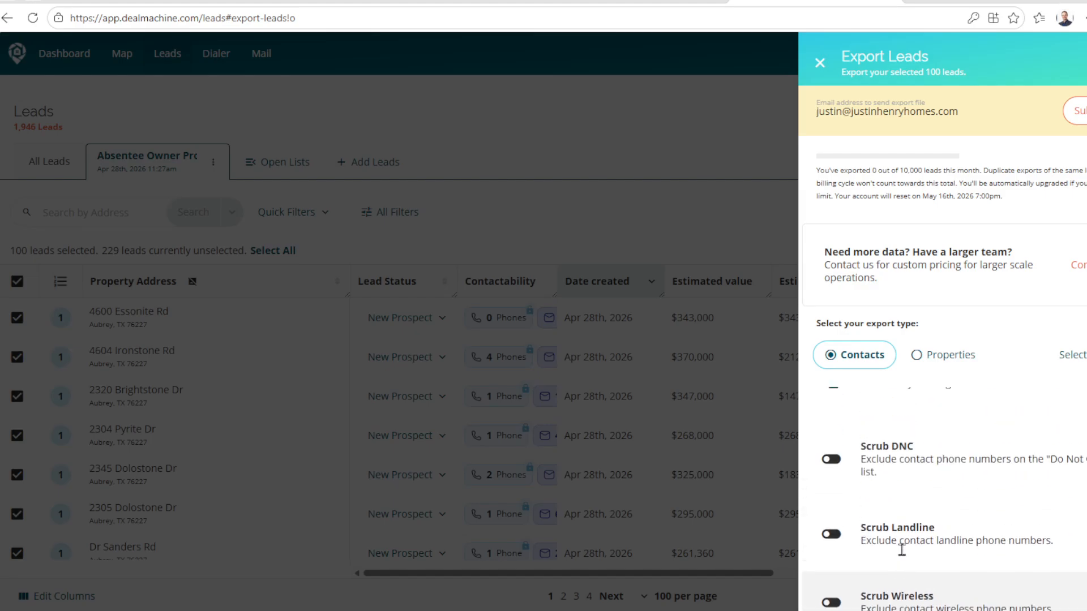